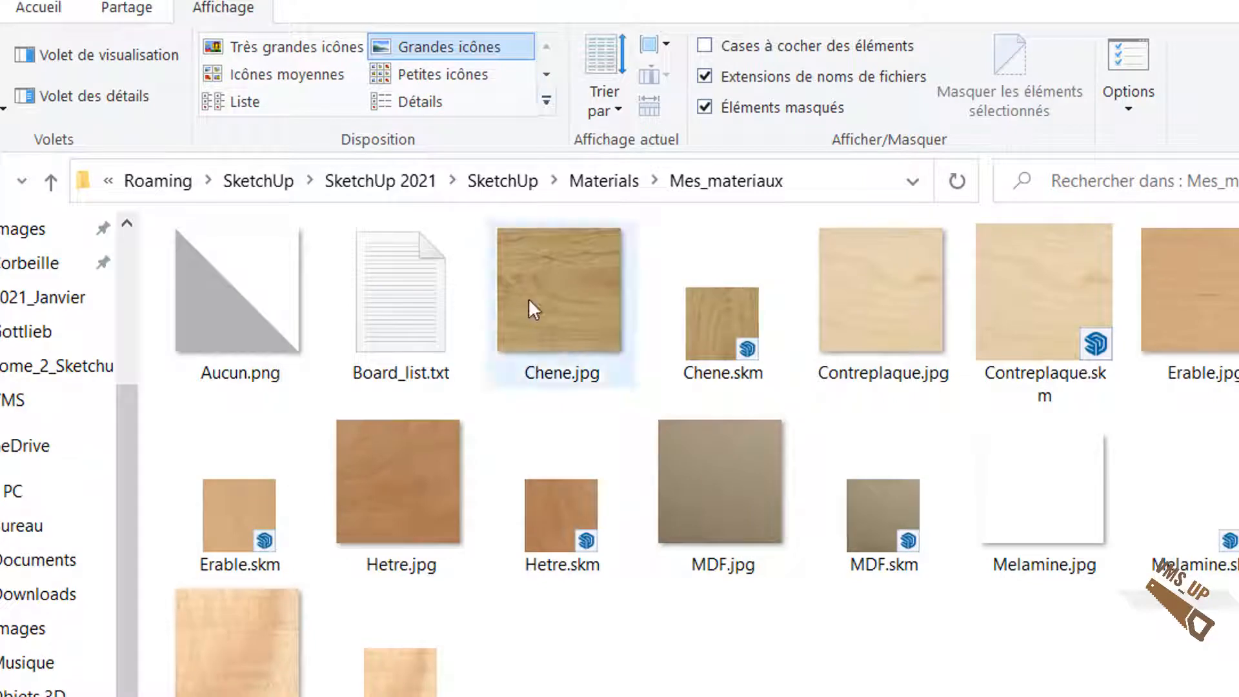
View the Chene.jpg texture from the Mes_materiaux folder in the image viewer and return to the folder
left_click(561, 304)
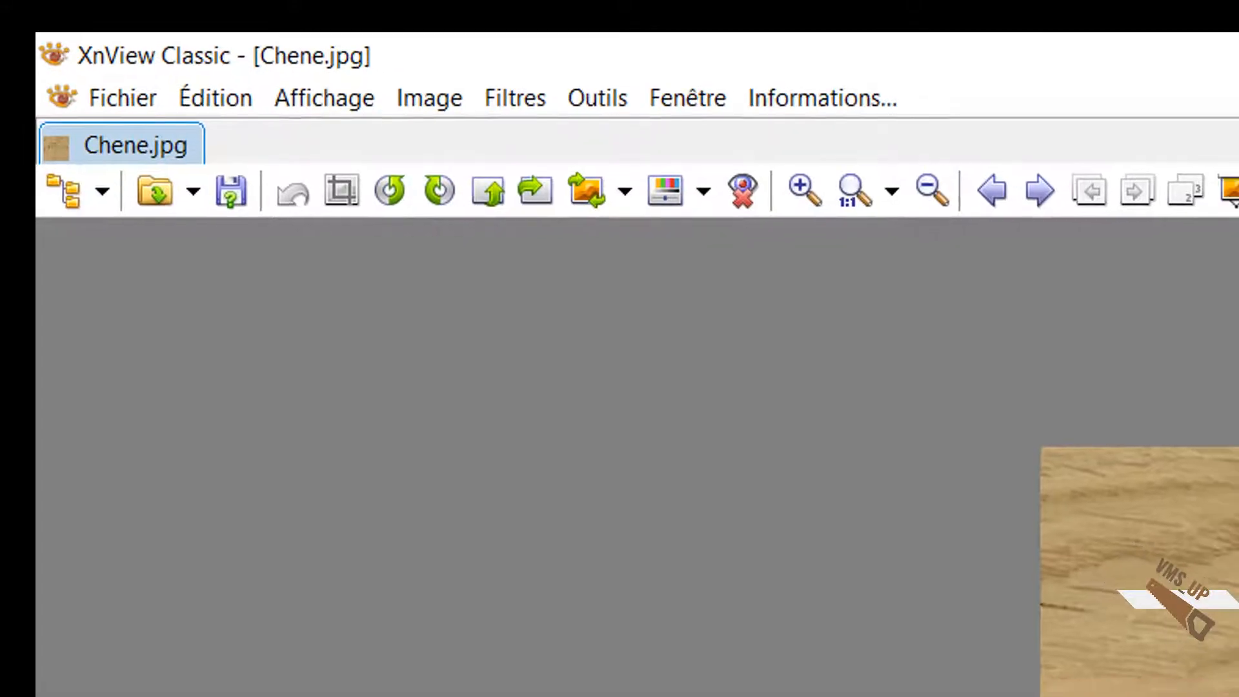
key("alt+F4")
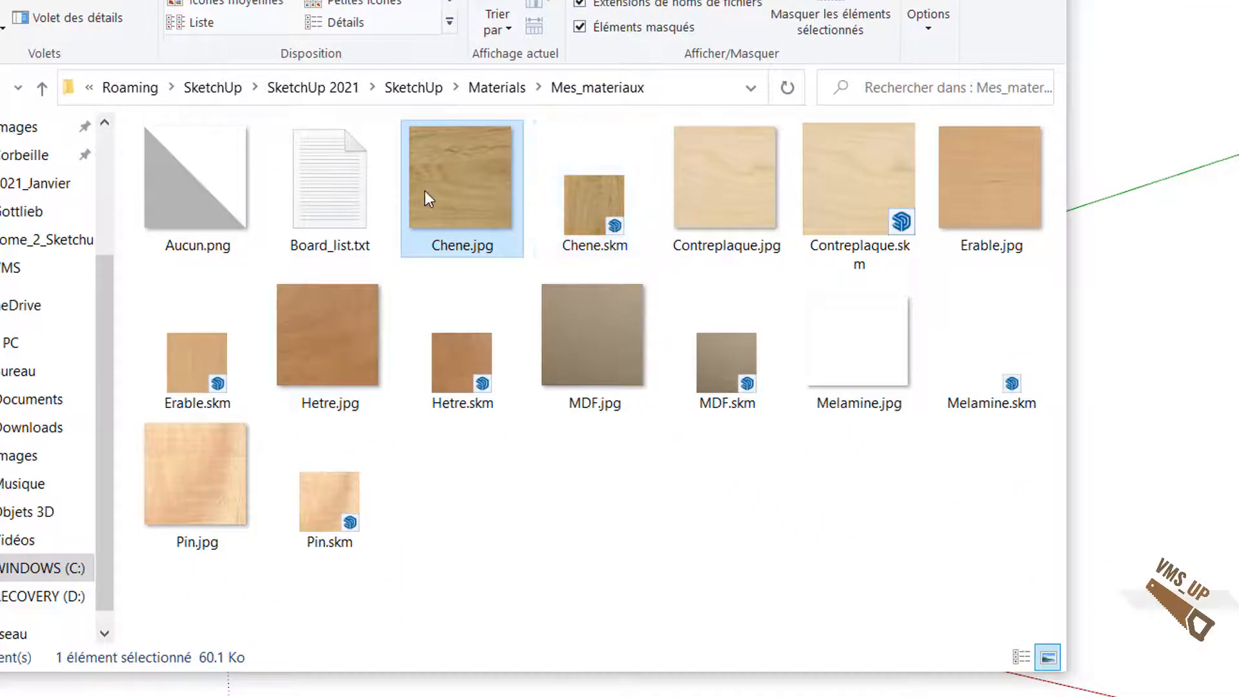
right_click(424, 191)
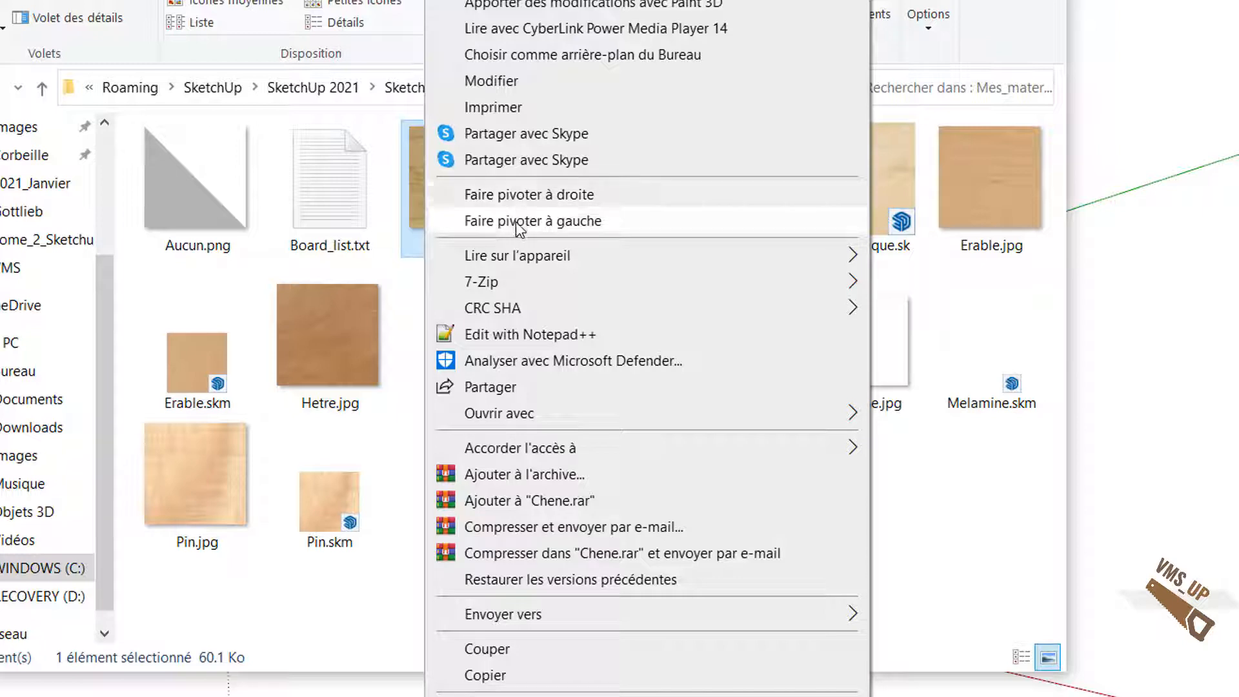
key("Escape")
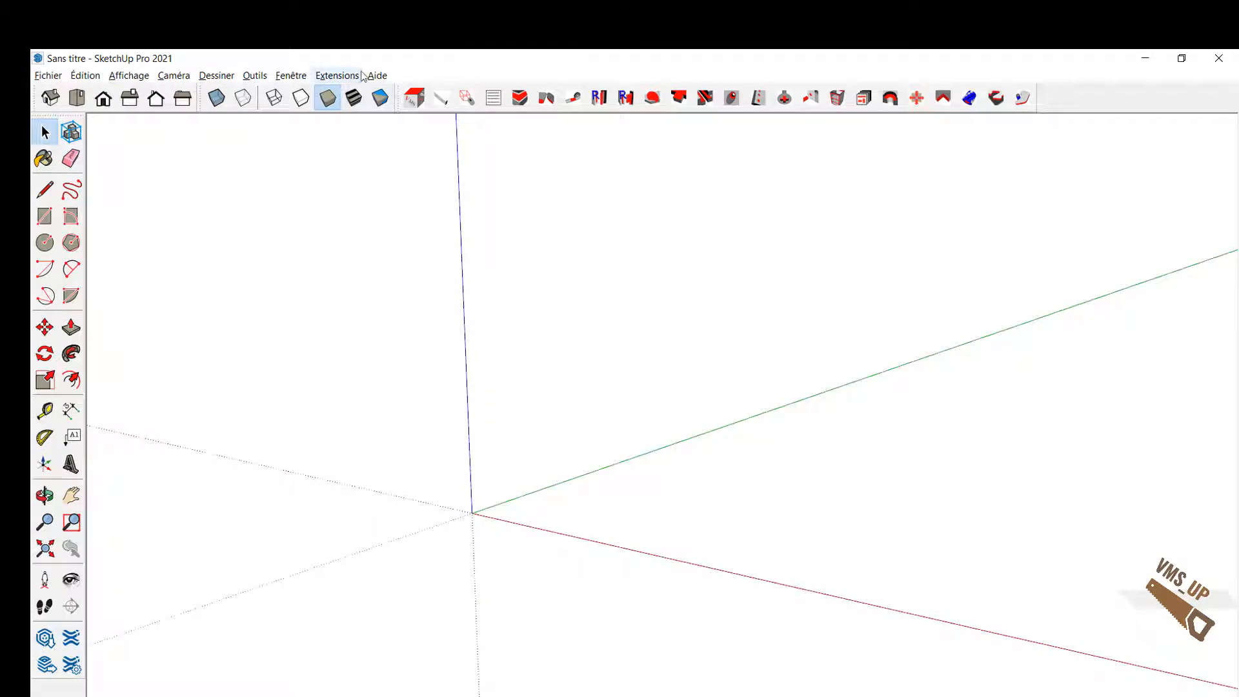
In SketchUp, start the VMS_Up Ajout matériau extension on the Mes_materiaux folder
left_click(354, 77)
mouse_move(367, 93)
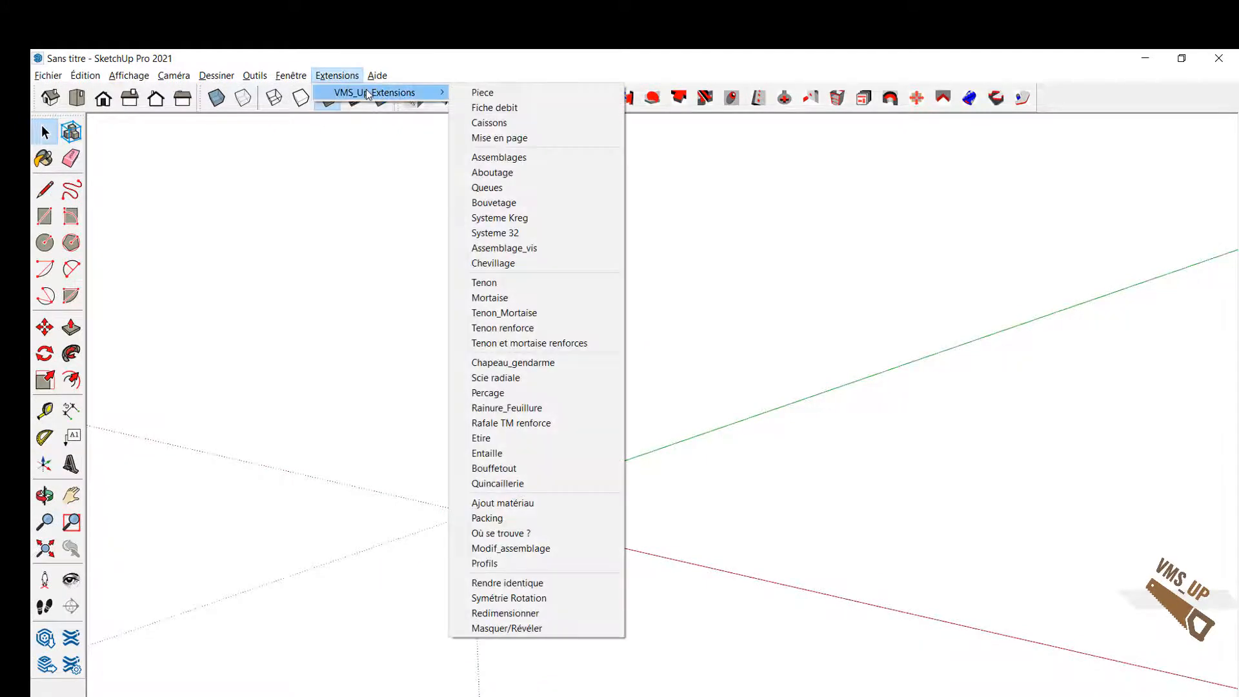
left_click(526, 502)
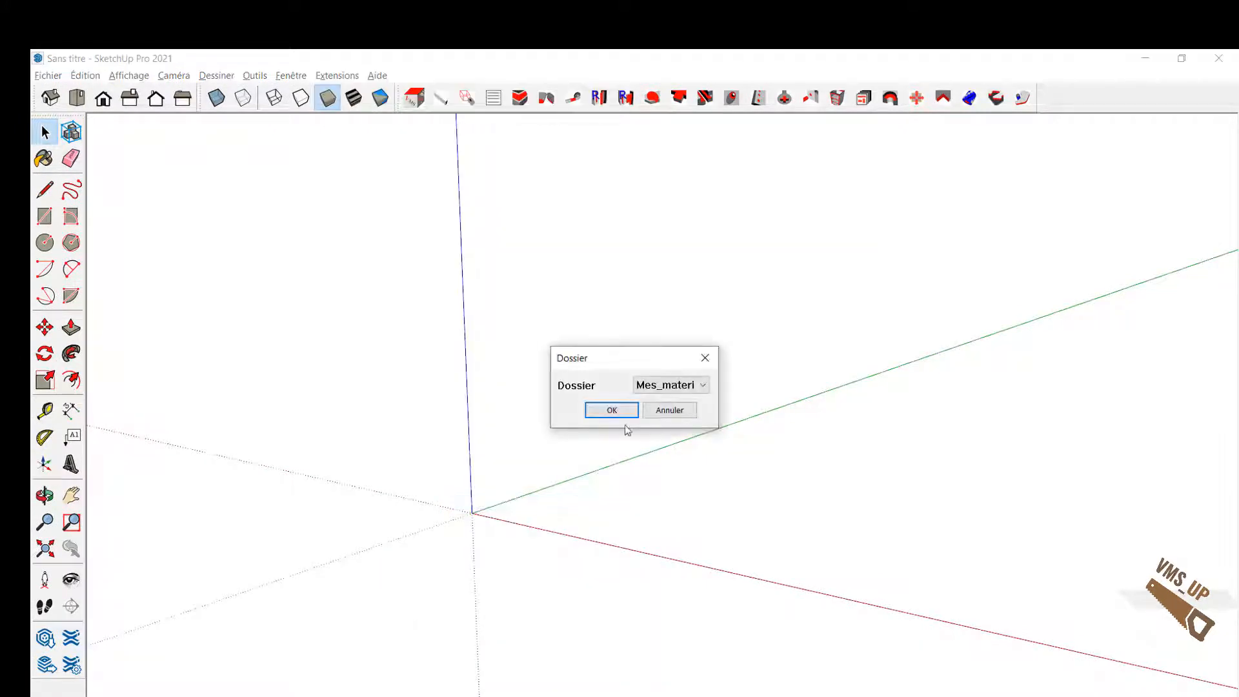
left_click(702, 385)
left_click(701, 387)
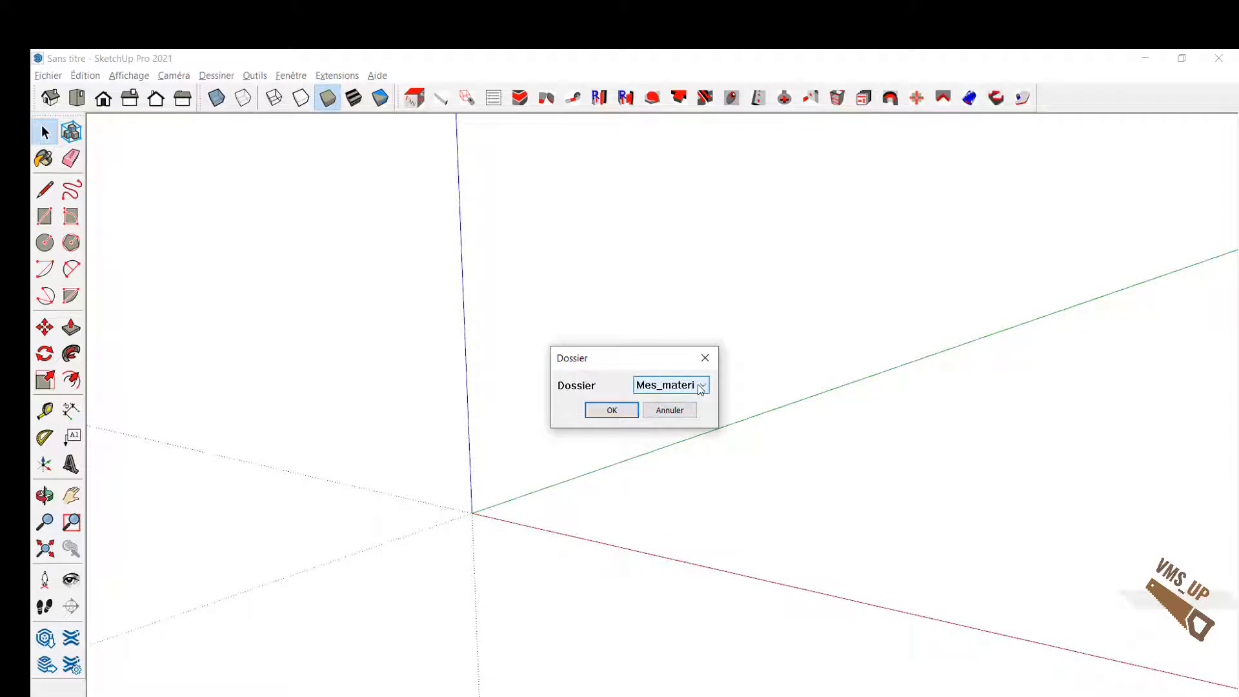
left_click(612, 409)
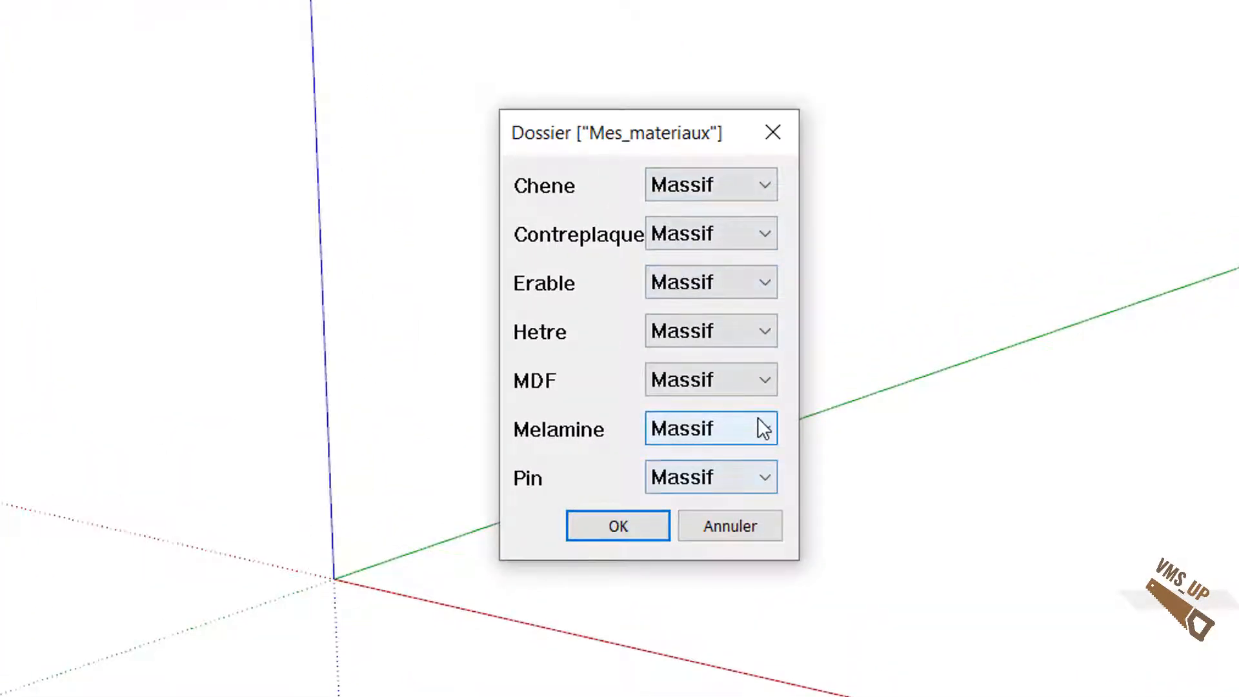
Classify Melamine, MDF and Contreplaque as Panneau and create the folder's materials
left_click(766, 427)
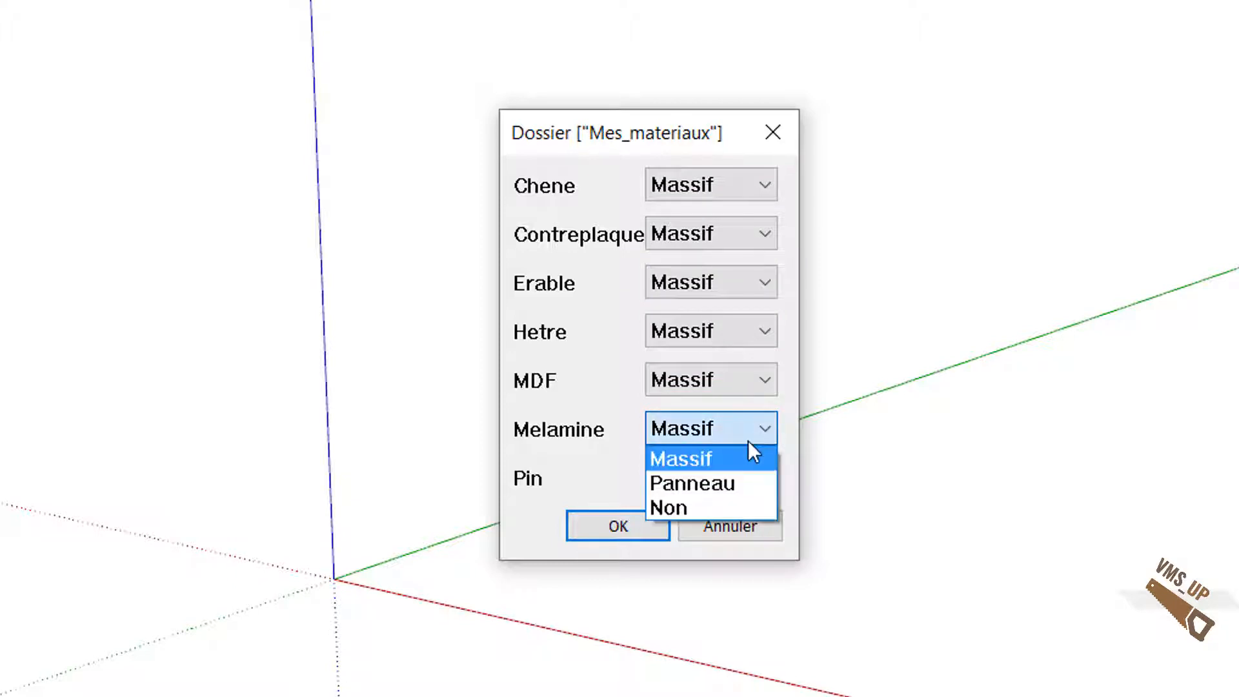
left_click(723, 478)
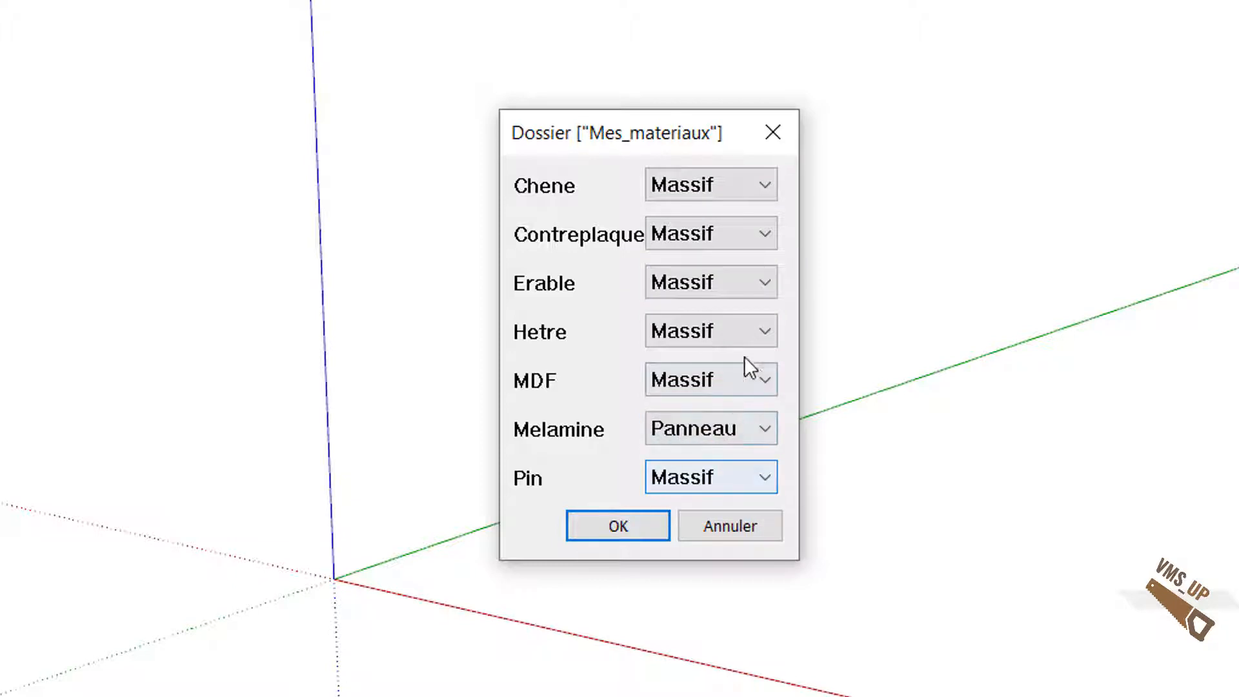
left_click(768, 379)
left_click(748, 423)
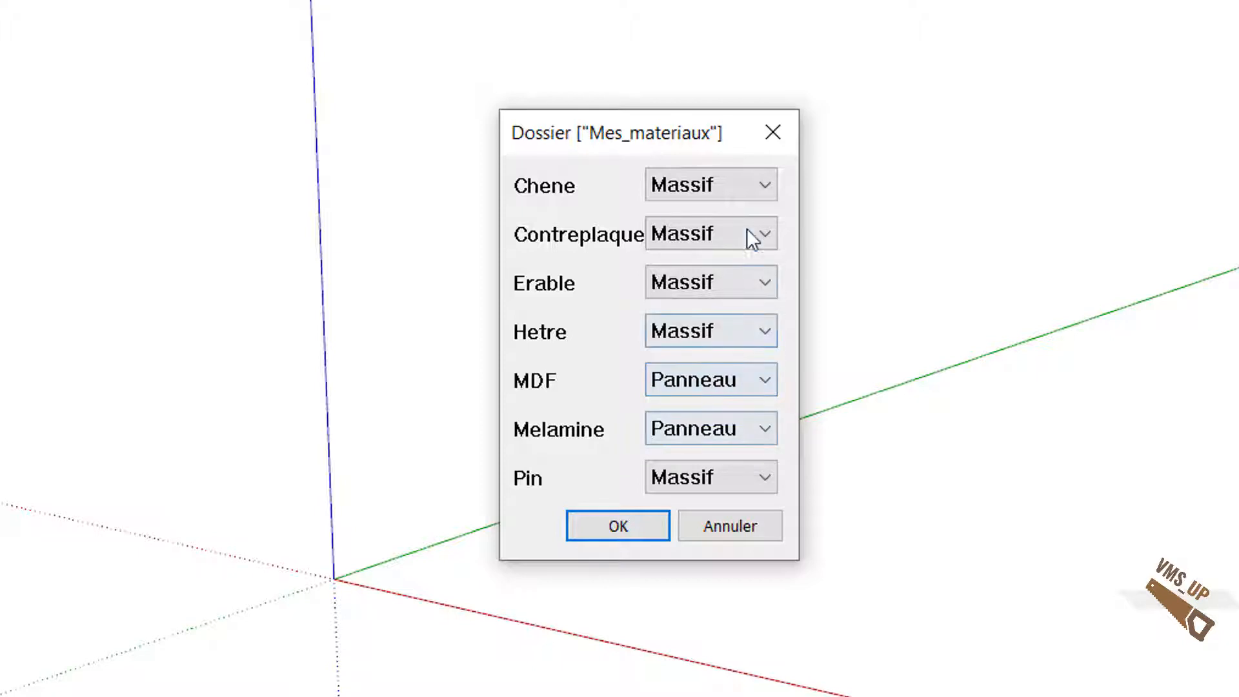
left_click(767, 240)
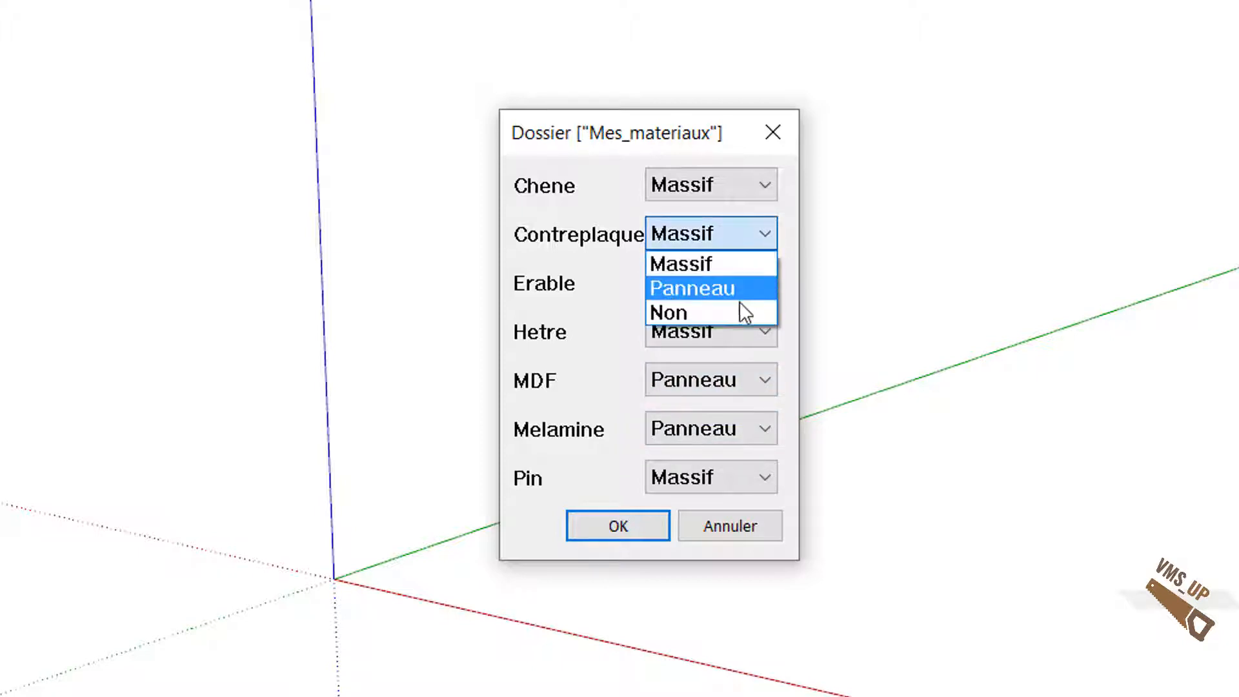
left_click(726, 297)
left_click(644, 527)
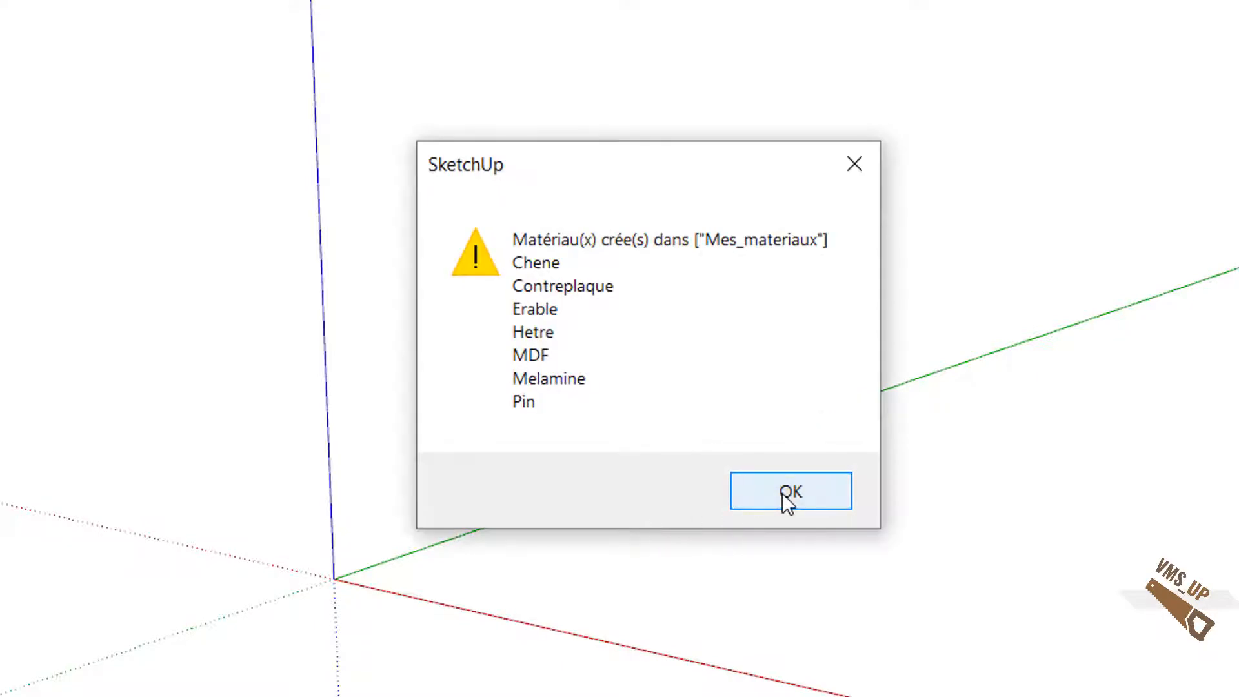
left_click(782, 493)
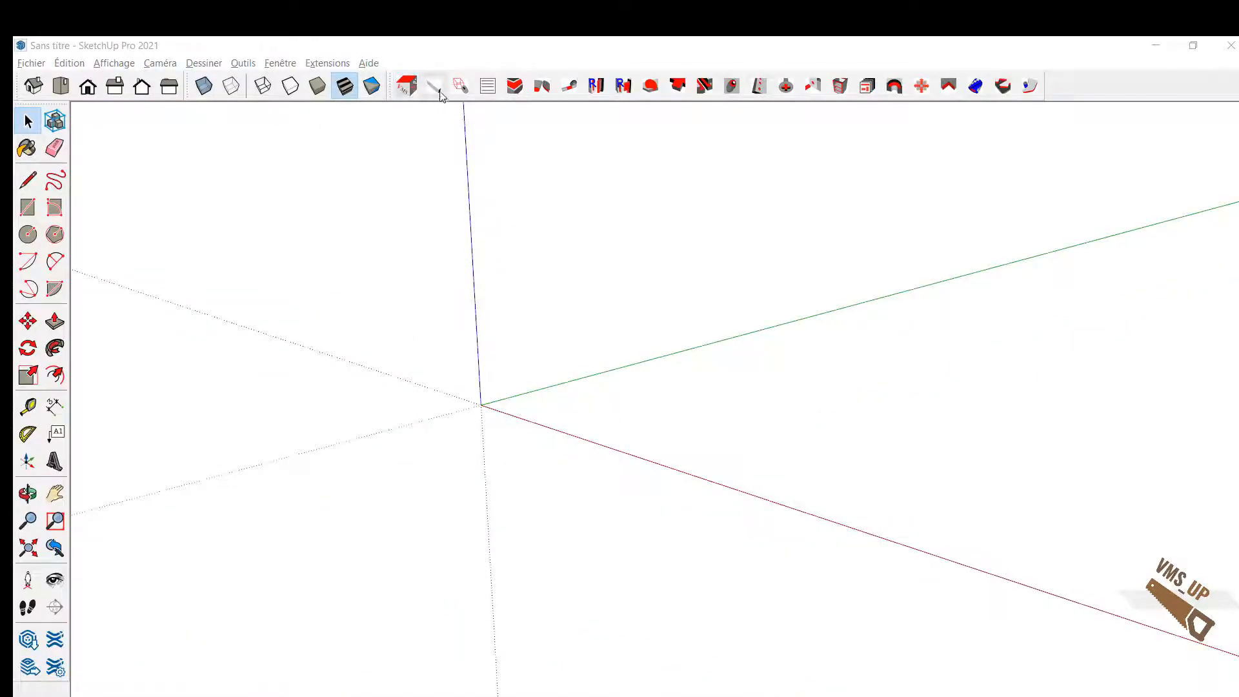
Start a new Piece in the Chene material from Mes_materiaux, with the grain running along Dim_1
left_click(440, 88)
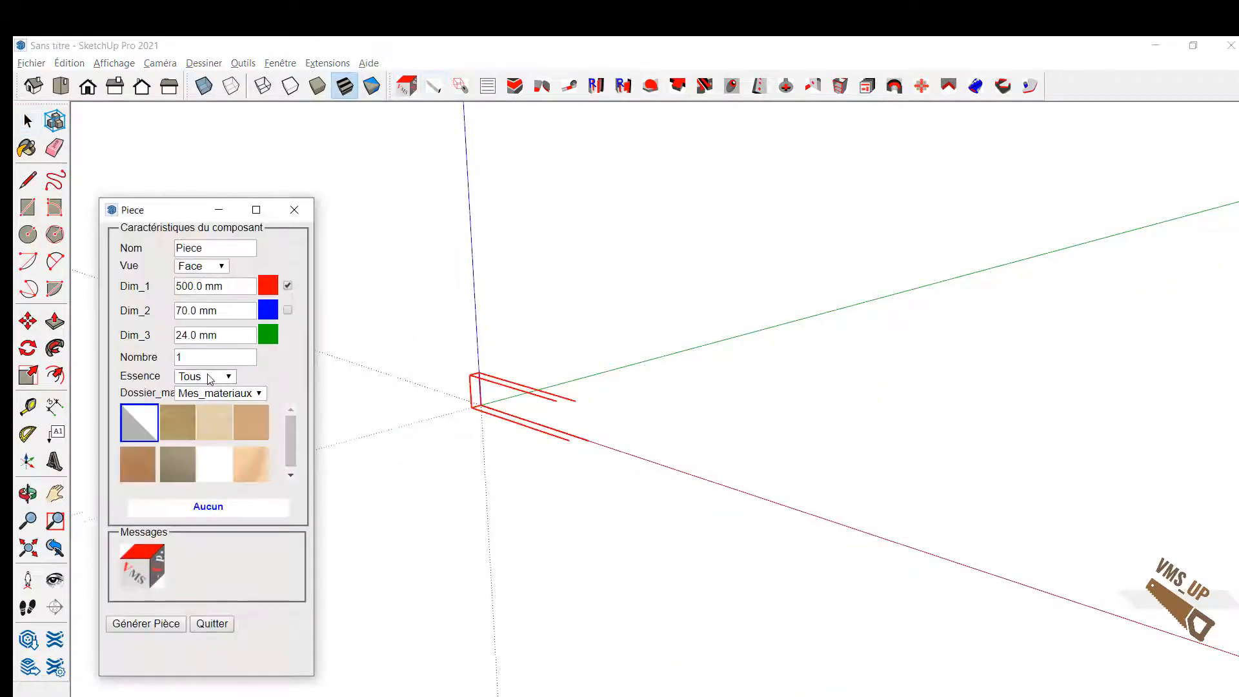
left_click(182, 425)
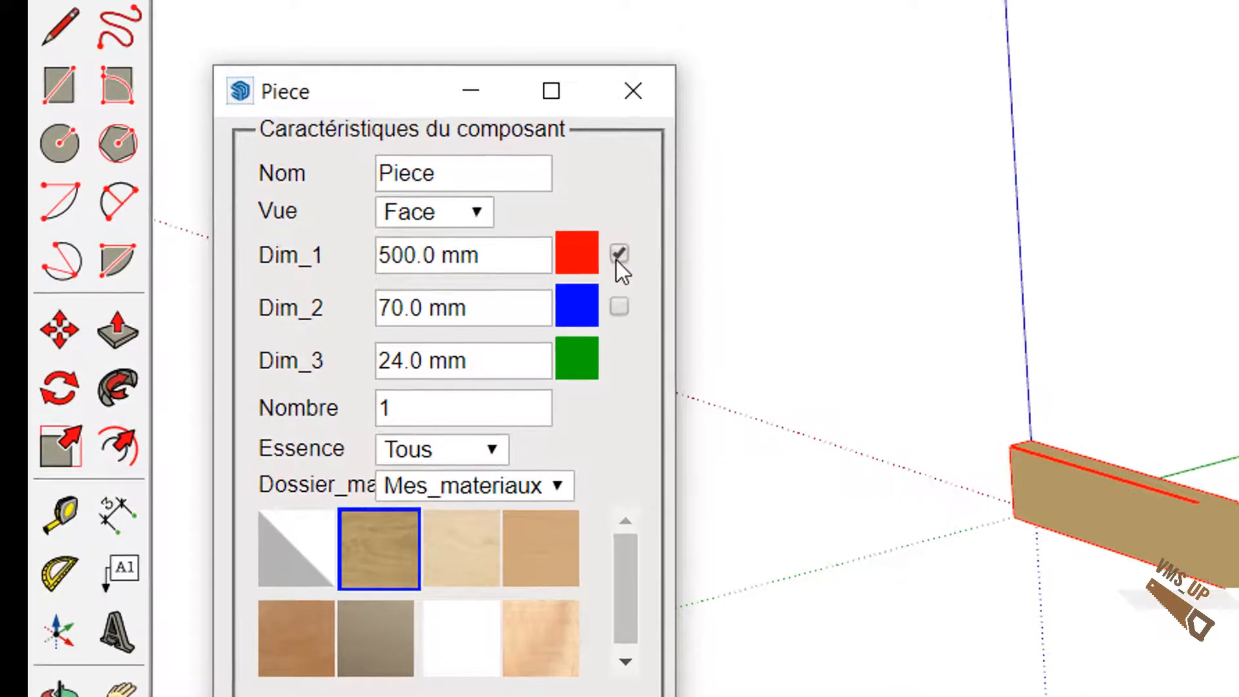
left_click(620, 309)
left_click(618, 252)
Try the Droite and Dessus orientations for the piece and return it to Face
left_click(478, 211)
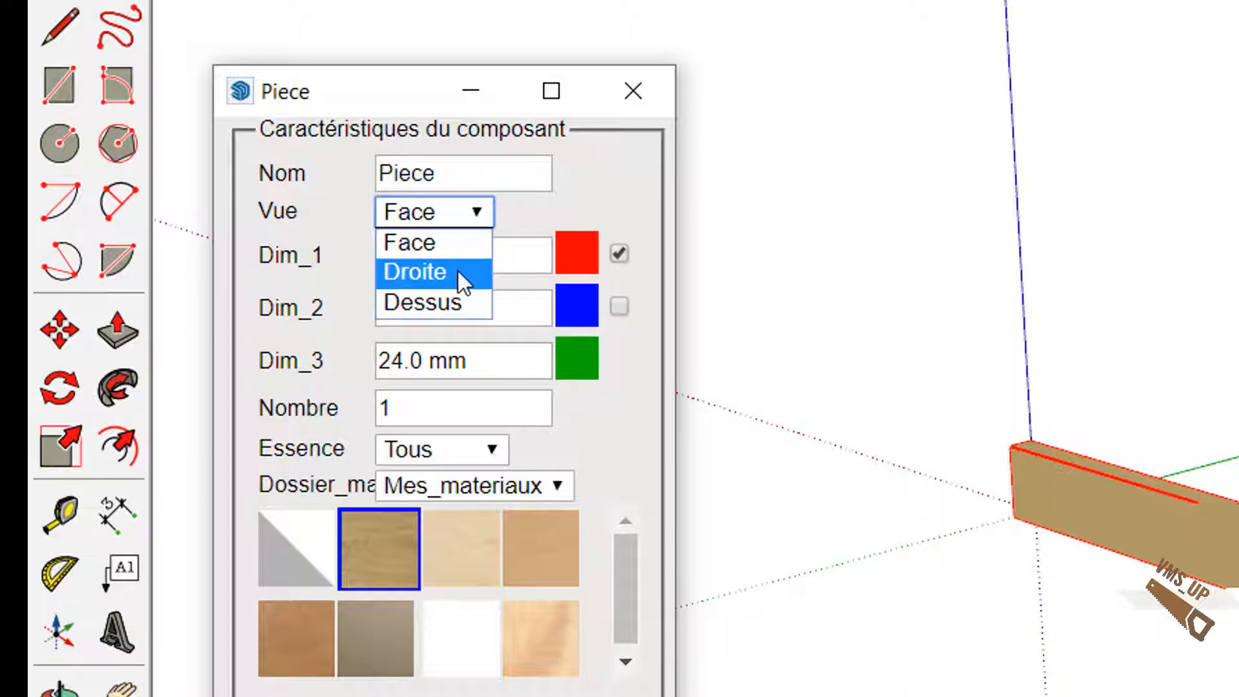
left_click(459, 271)
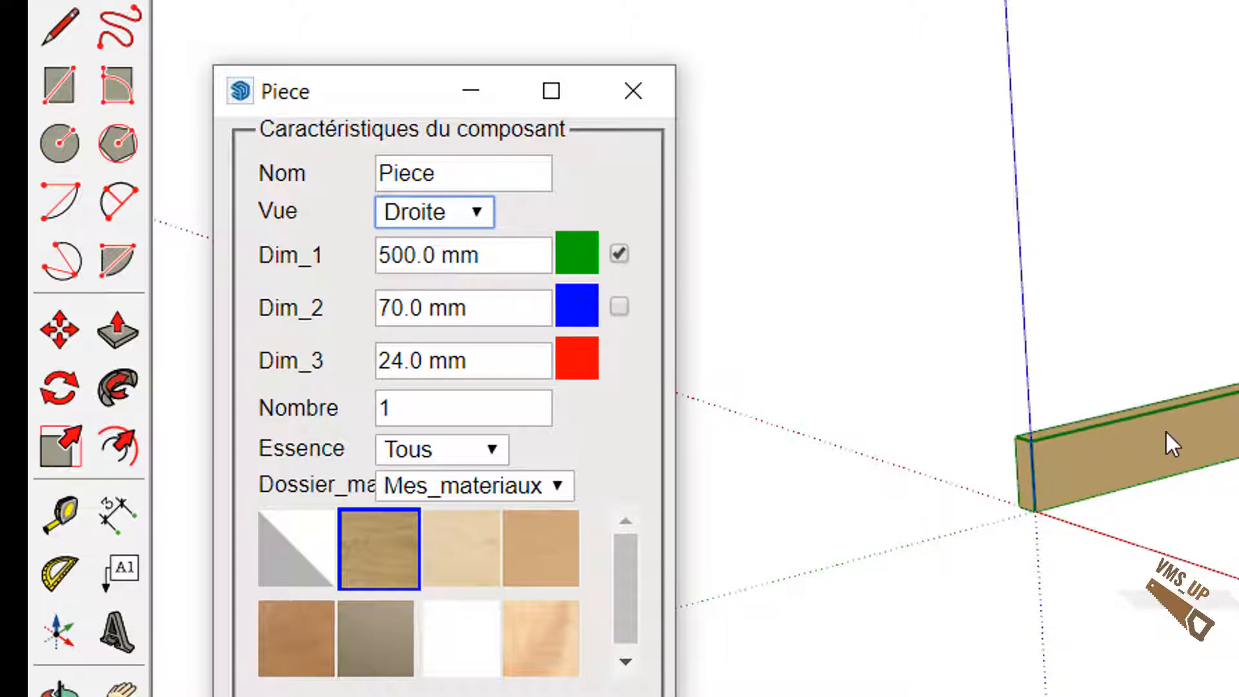
left_click(475, 213)
left_click(436, 310)
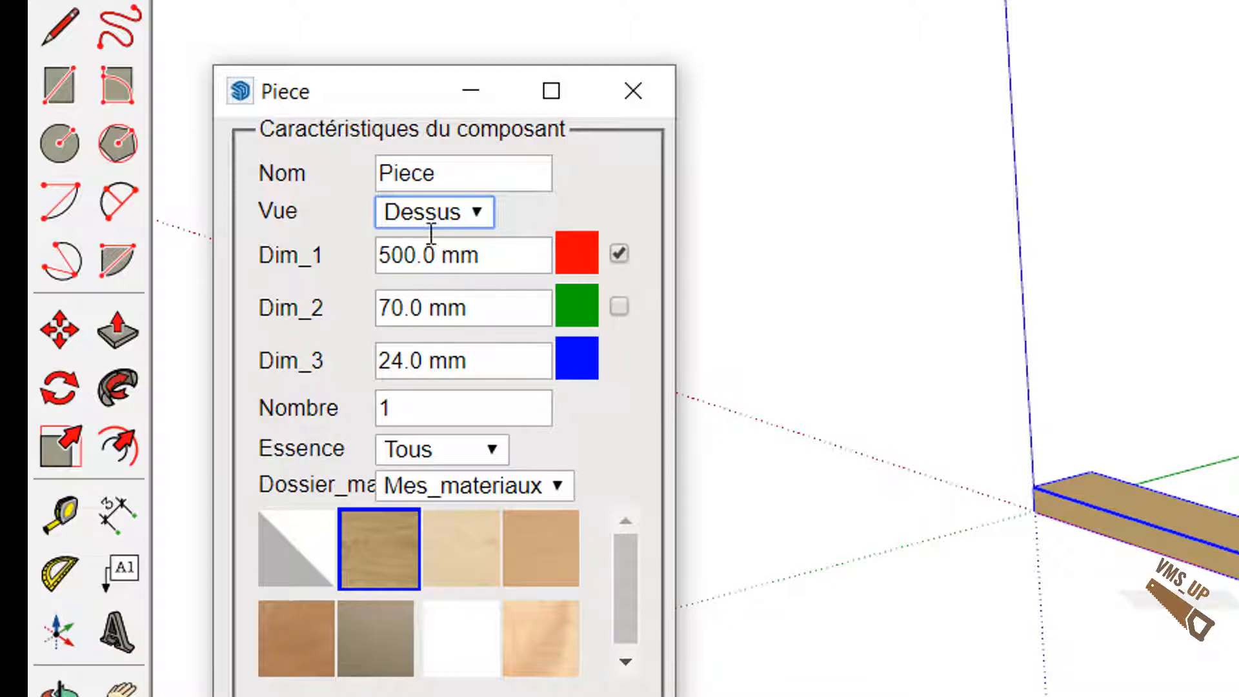
left_click(478, 212)
left_click(444, 244)
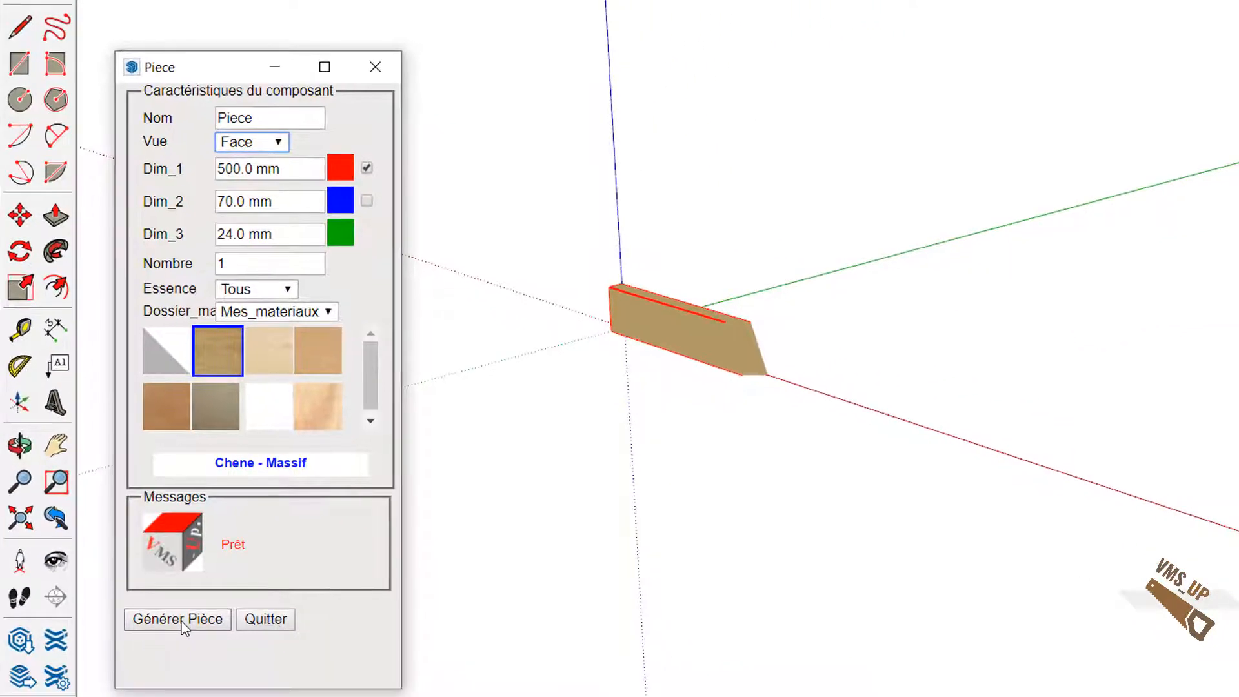
Generate the Chene piece in the Face orientation
left_click(181, 619)
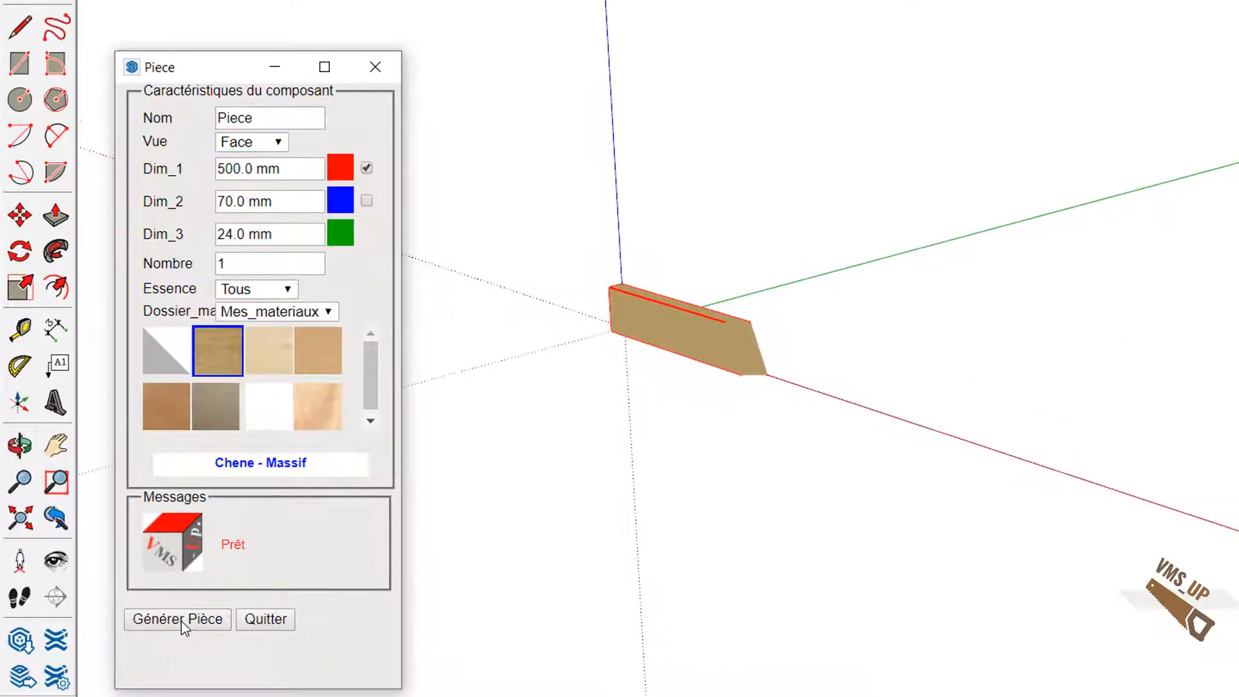
scroll(771, 165, "down", 2)
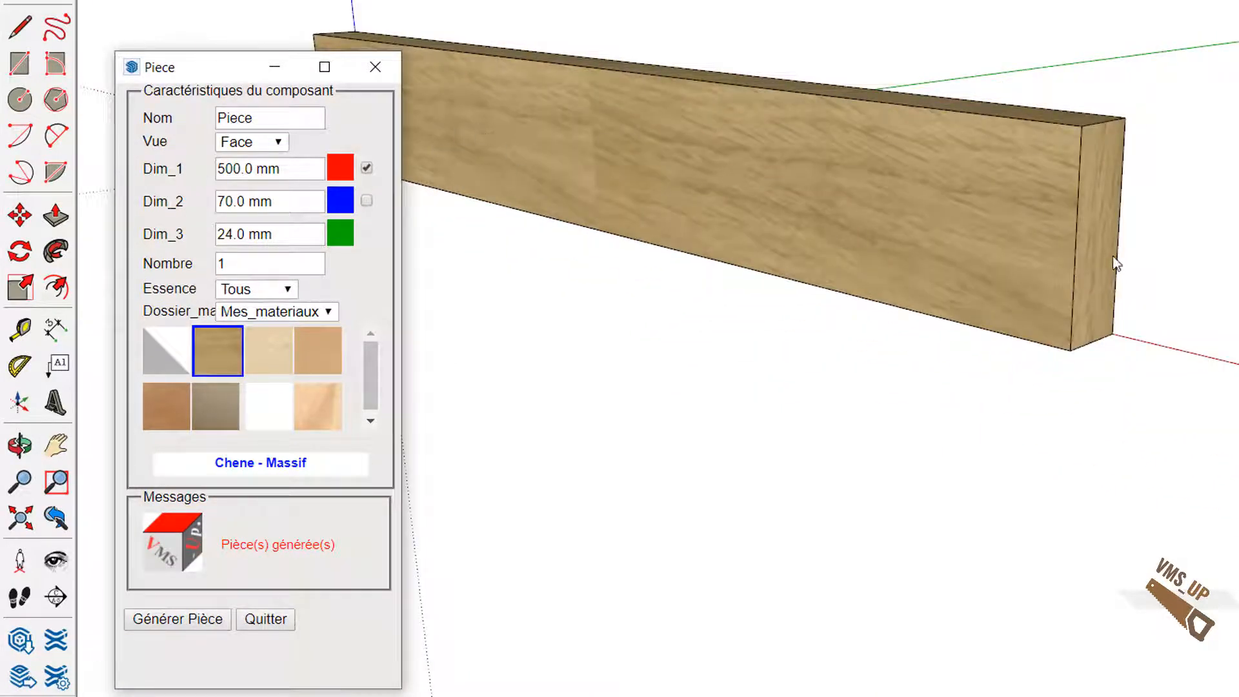
scroll(1112, 255, "down", 1)
Name the next piece Piece2 and set its Dim_1 to 300 mm and Dim_2 to 200 mm
left_click(259, 119)
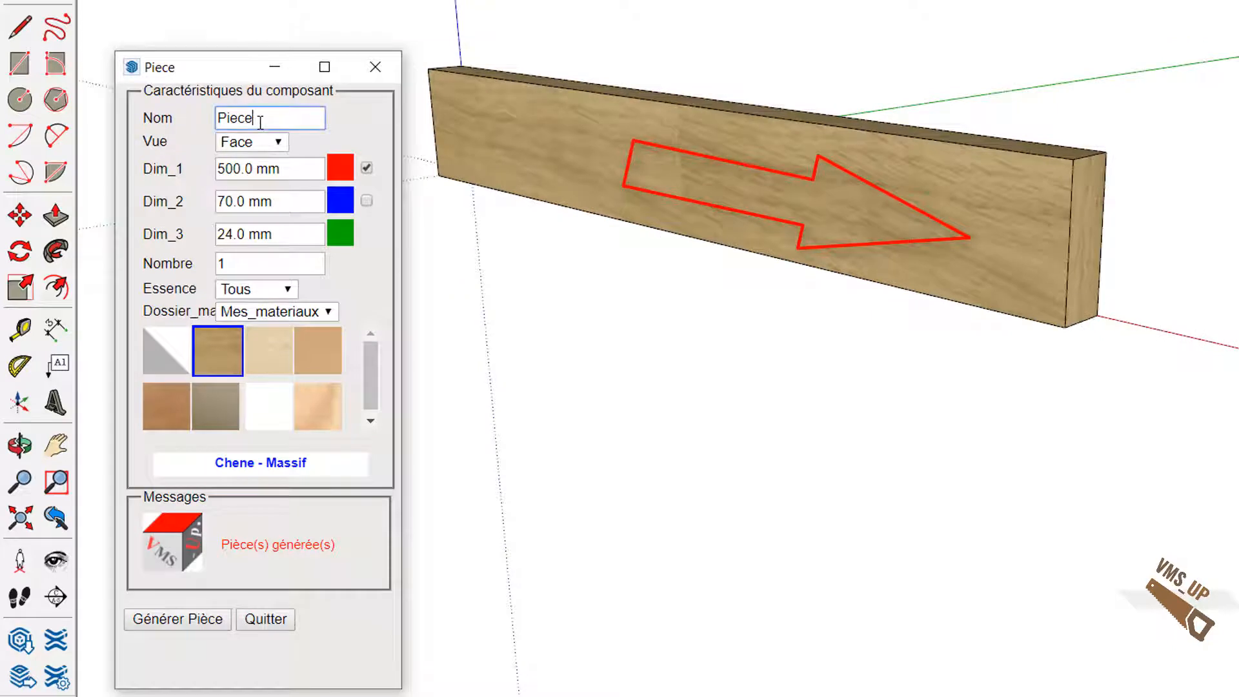
type("2")
key("Return")
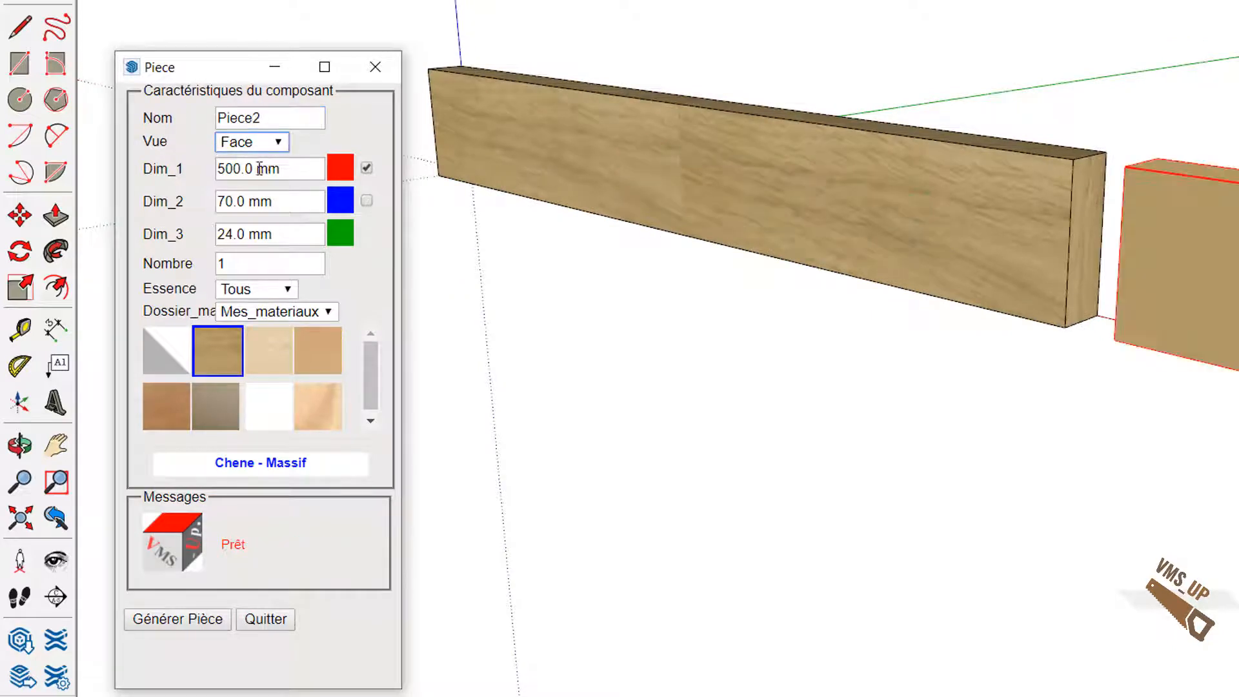
left_click(232, 160)
triple_click(232, 160)
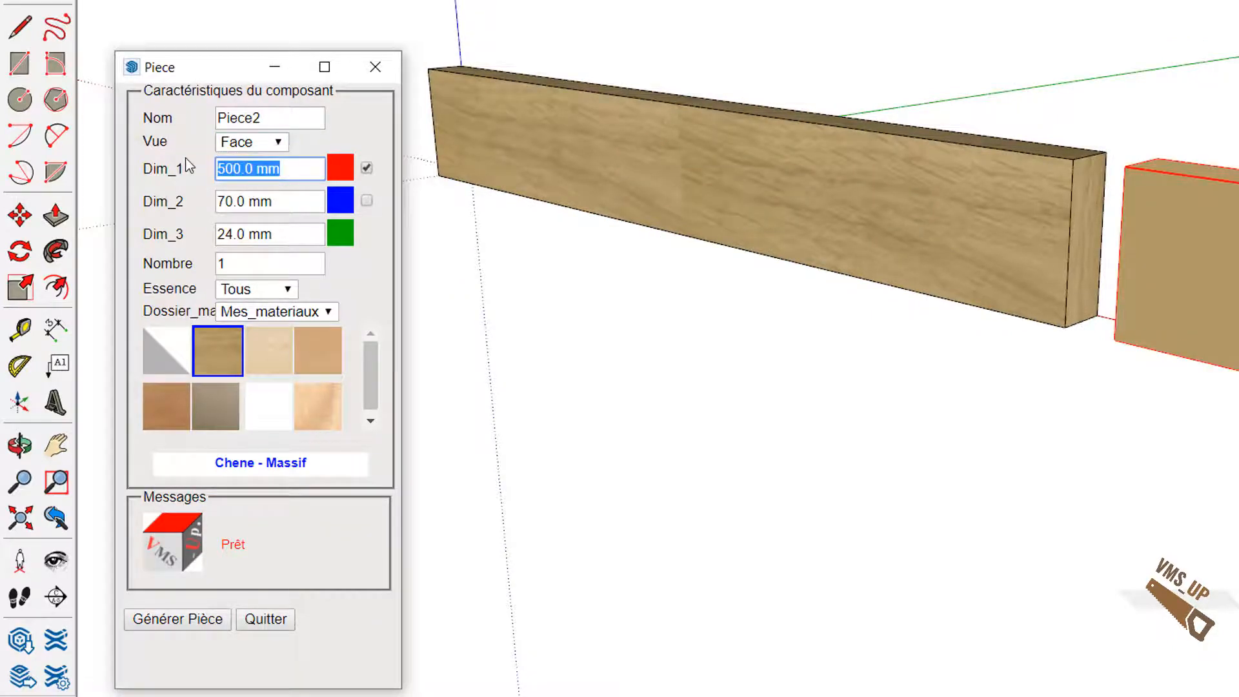
type("300")
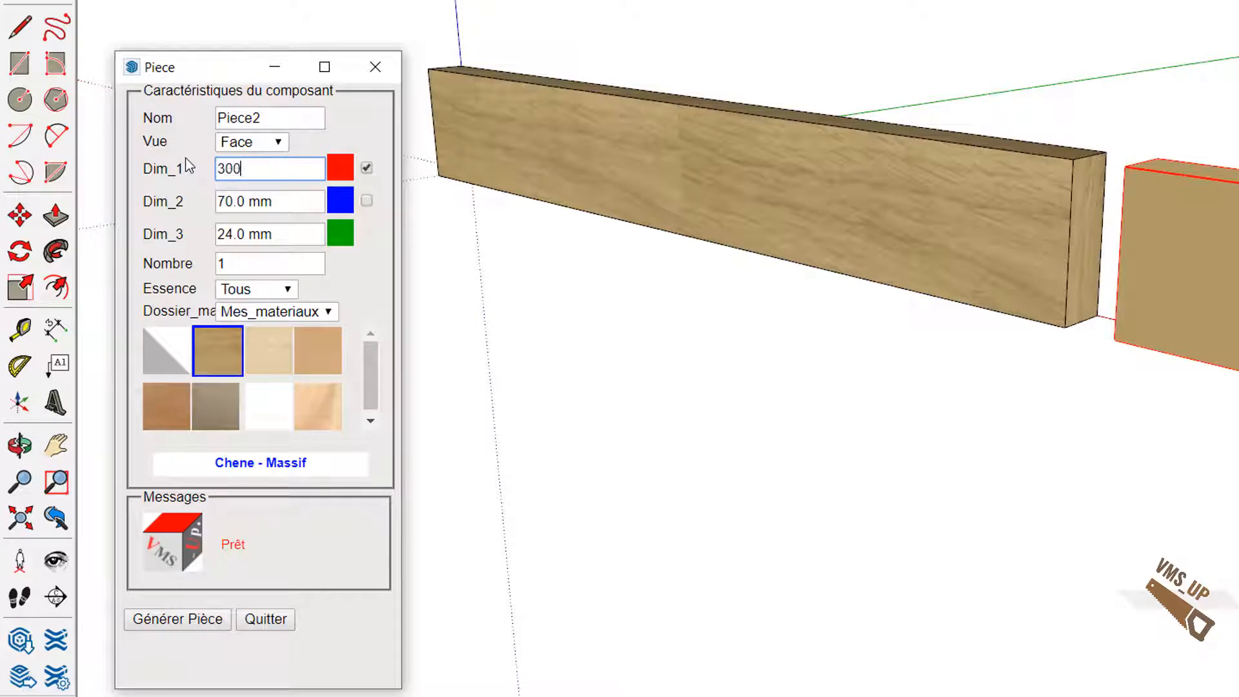
key("Tab")
key("Tab")
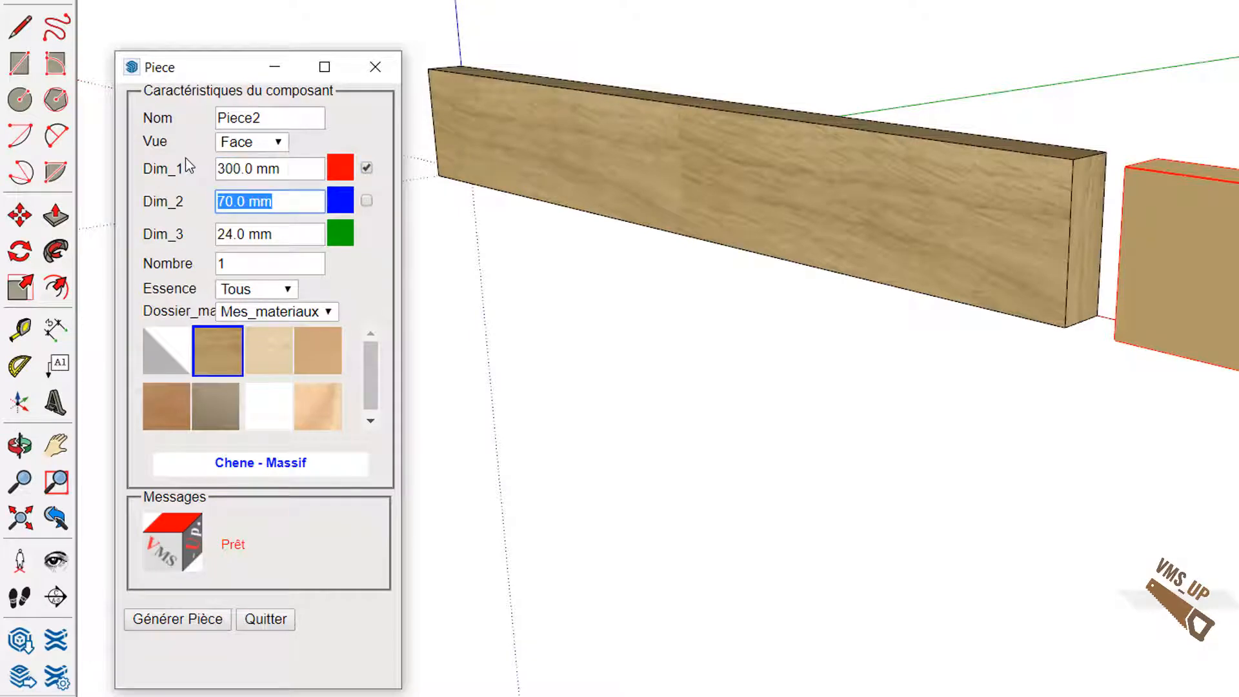
type("200")
key("Tab")
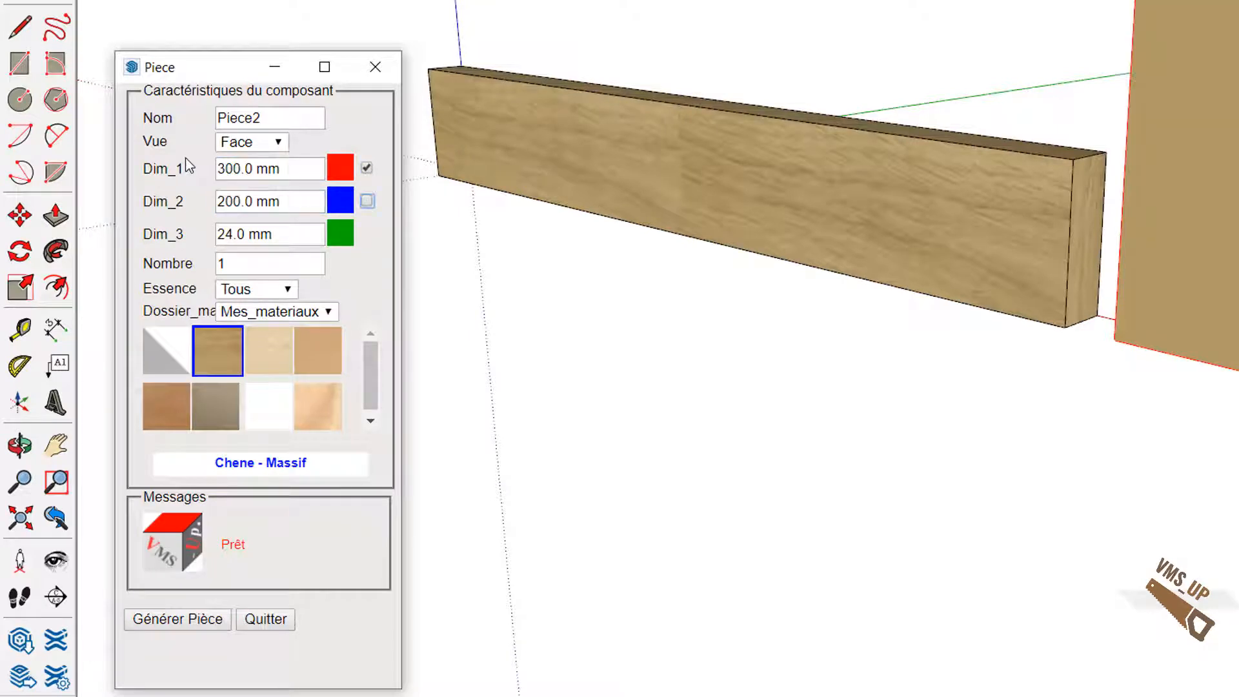
Run Piece2's grain along Dim_2, generate the piece and exit the Piece tool
left_click(367, 202)
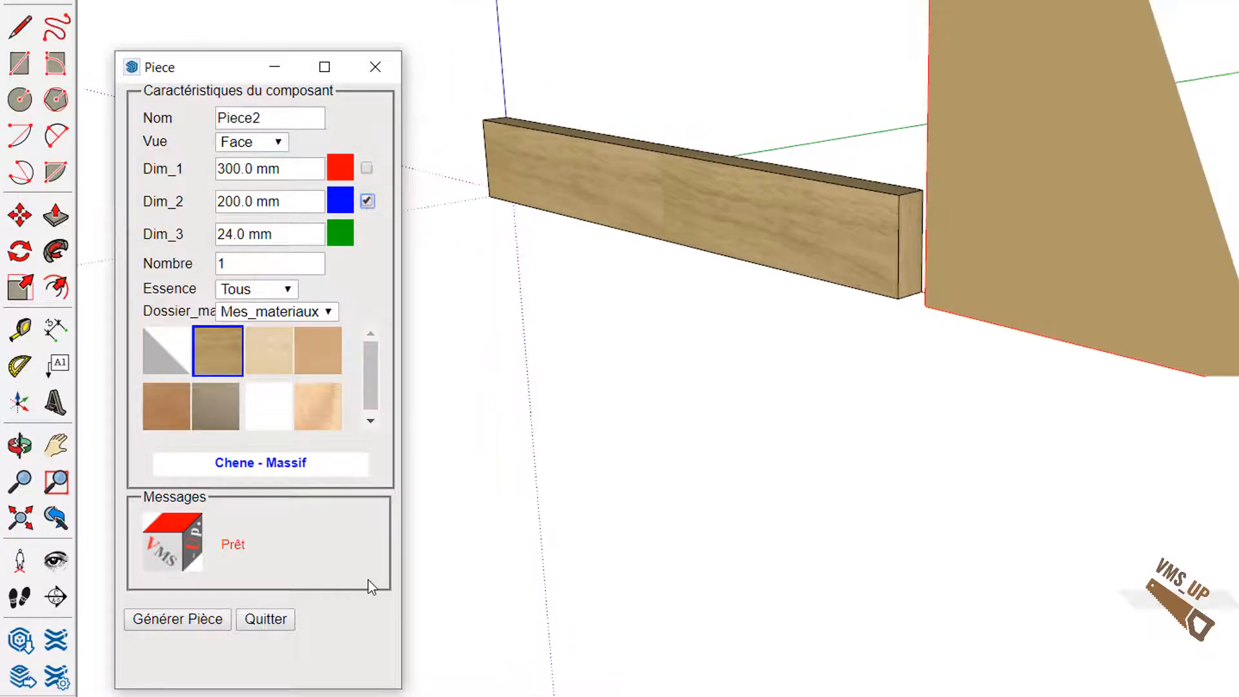
left_click(212, 621)
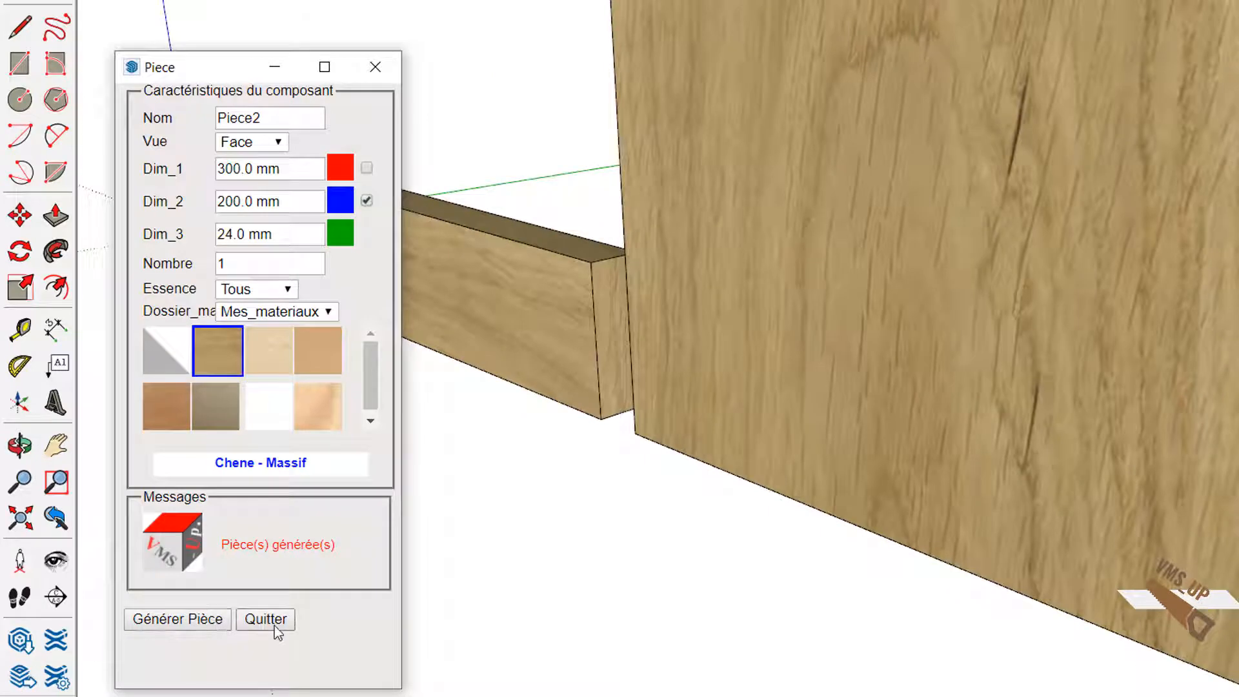
left_click(265, 619)
Open the long narrow piece's component and examine its axes in relation to its grain direction
middle_click_drag(456, 575, 562, 406)
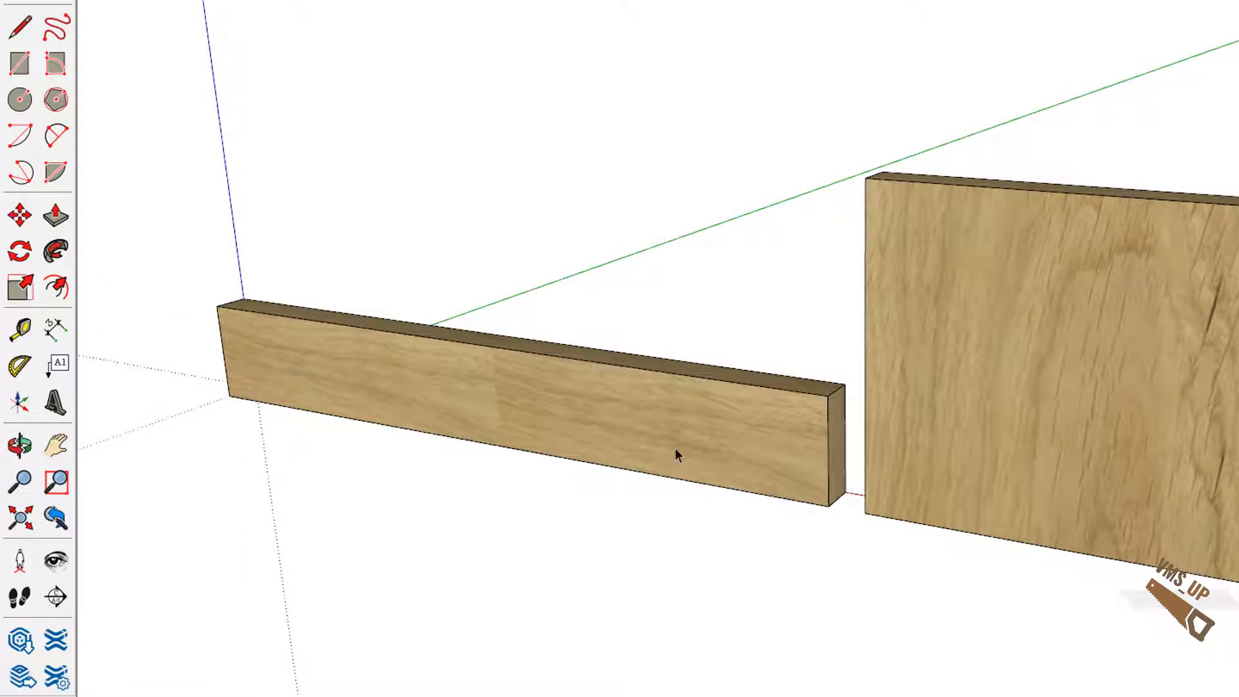
middle_click_drag(675, 448, 520, 415, "shift")
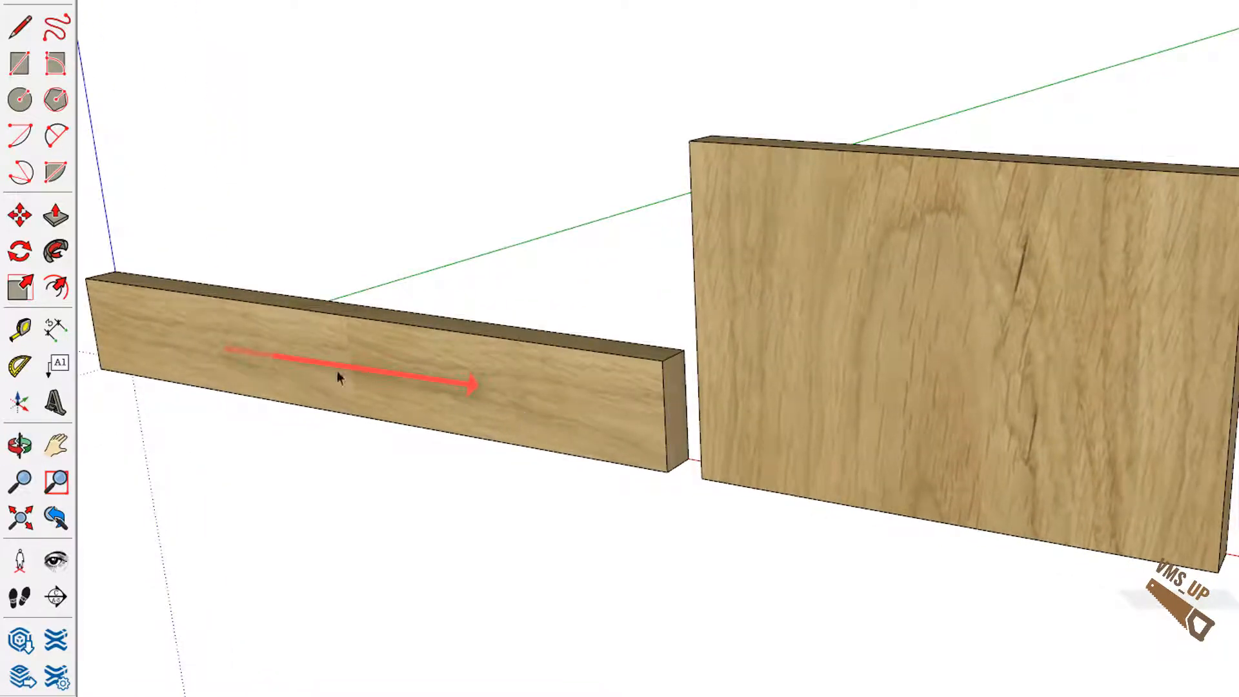
middle_click_drag(913, 451, 813, 445)
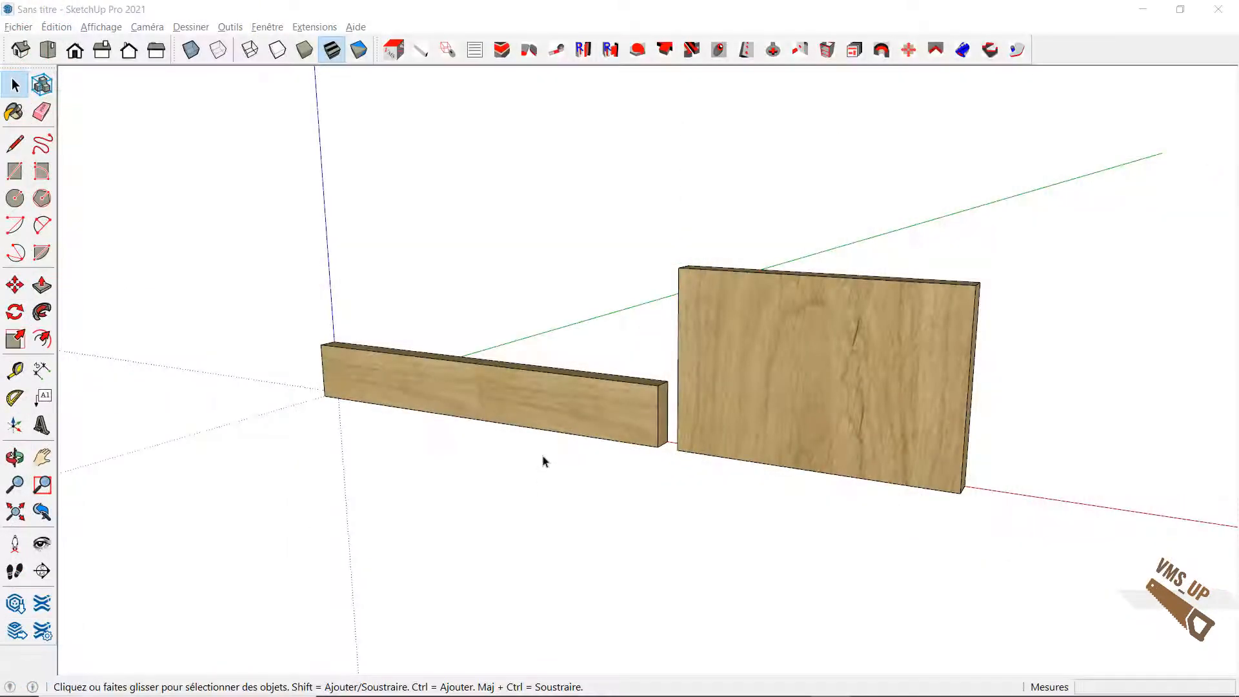
mouse_move(514, 486)
middle_mouse_down("shift")
mouse_move(628, 478)
mouse_move(584, 464)
middle_mouse_up("shift")
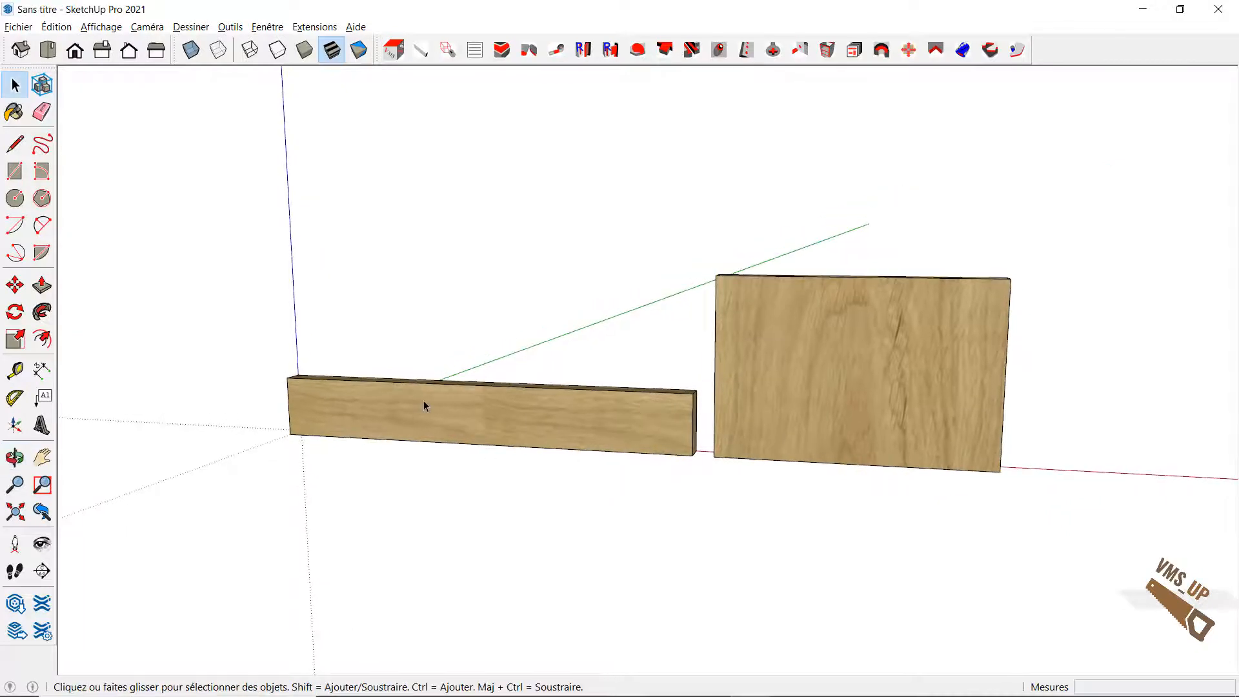
left_click(429, 411)
double_click(430, 411)
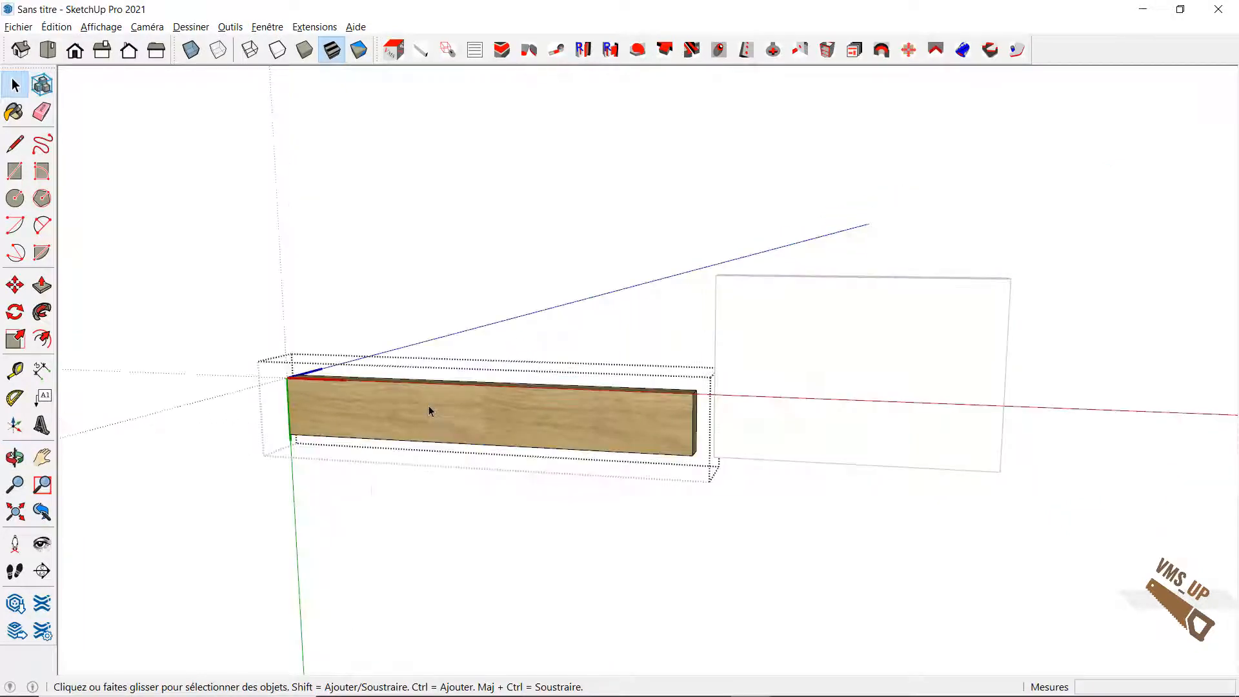
middle_click_drag(373, 442, 243, 396)
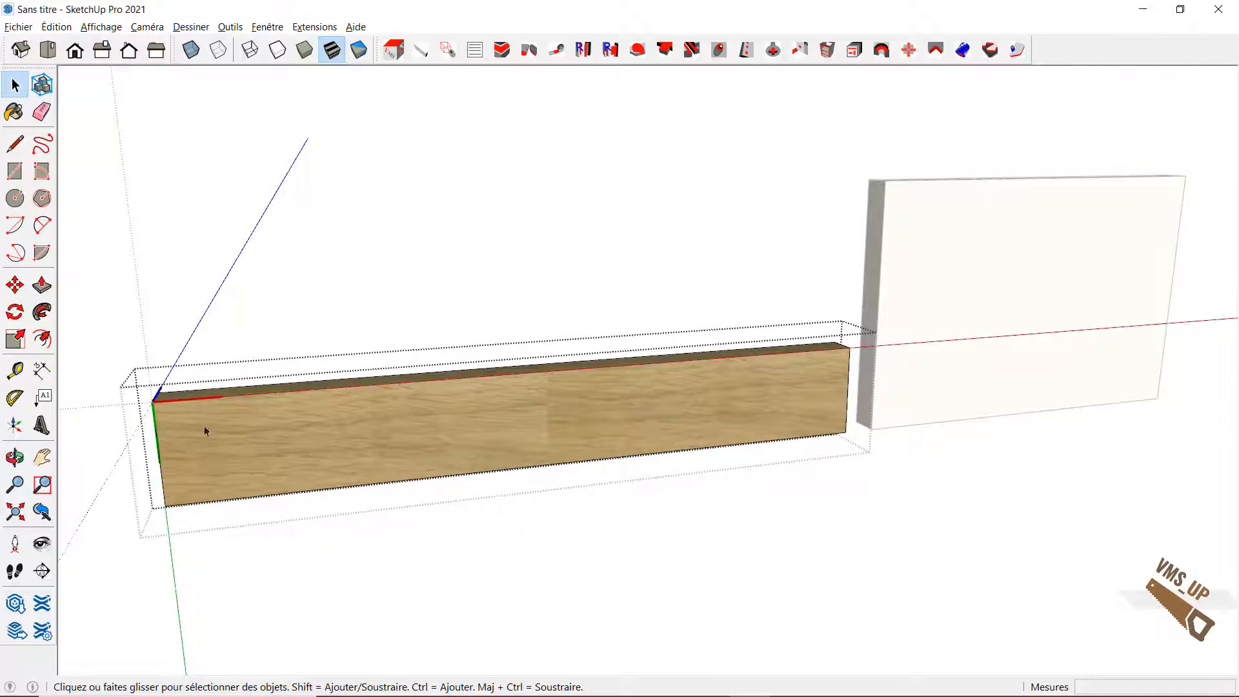
middle_click_drag(238, 453, 261, 429)
middle_click_drag(313, 382, 163, 376)
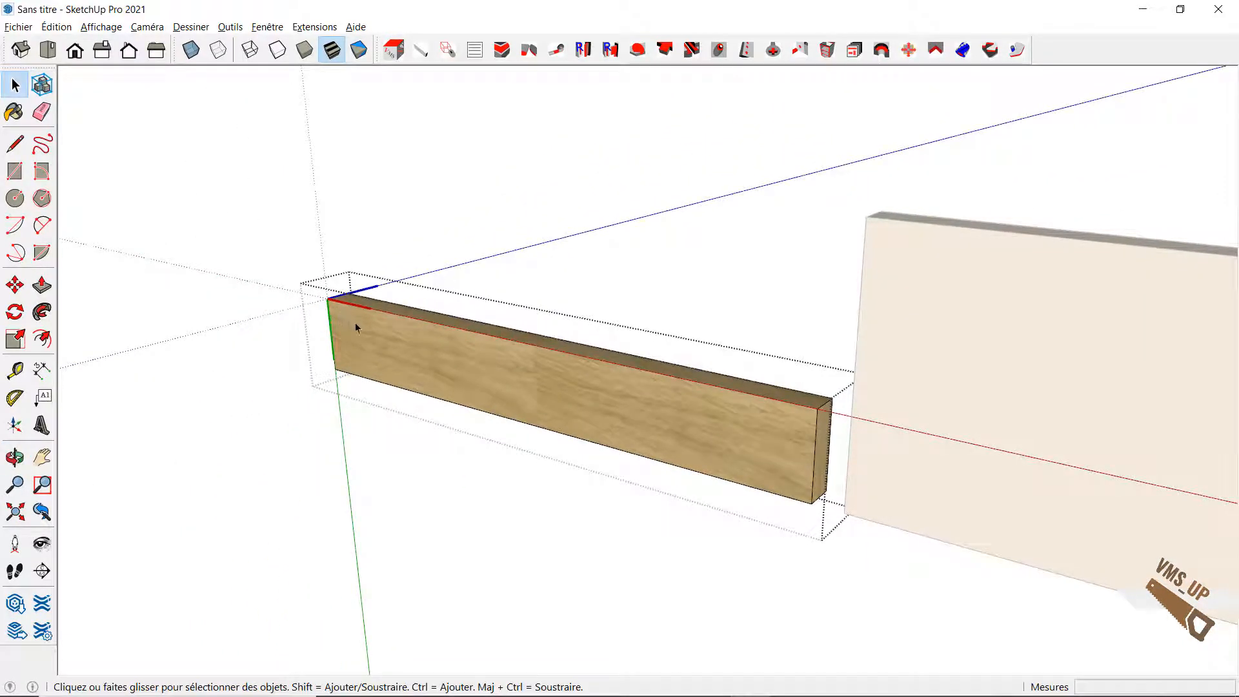
middle_click_drag(522, 171, 347, 250)
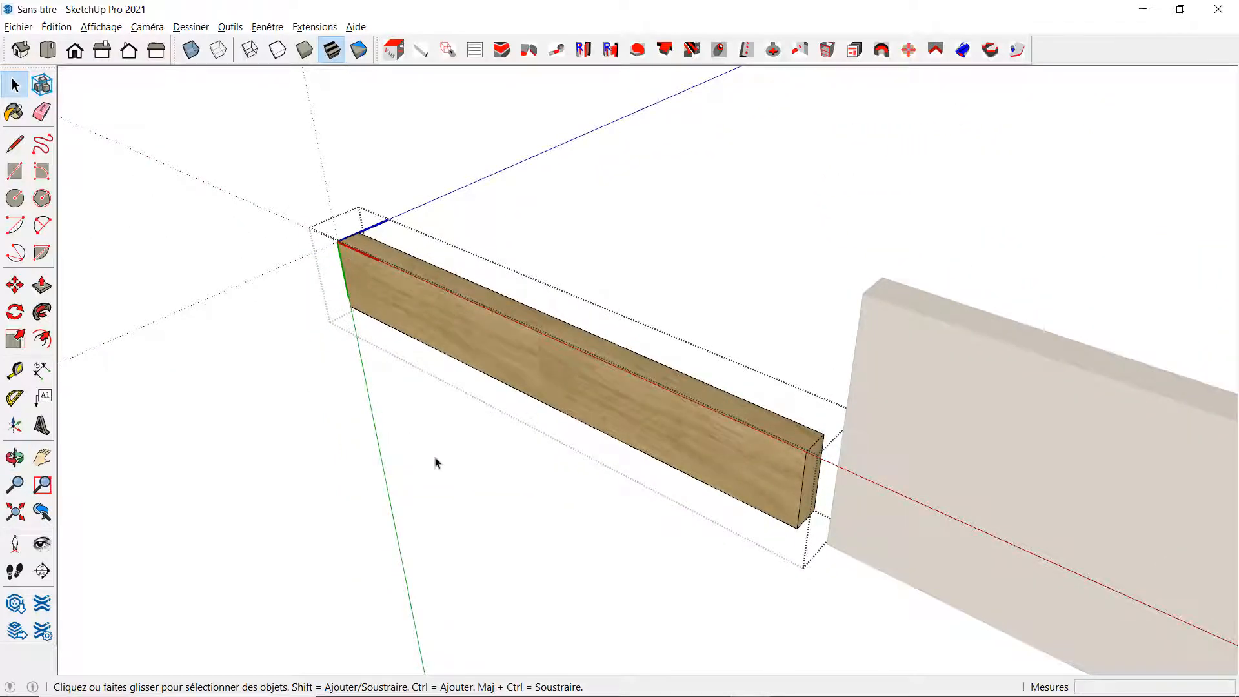
Open the large panel's component and examine its axes against its grain direction
left_click(584, 510)
middle_click_drag(896, 462, 786, 367)
double_click(703, 329)
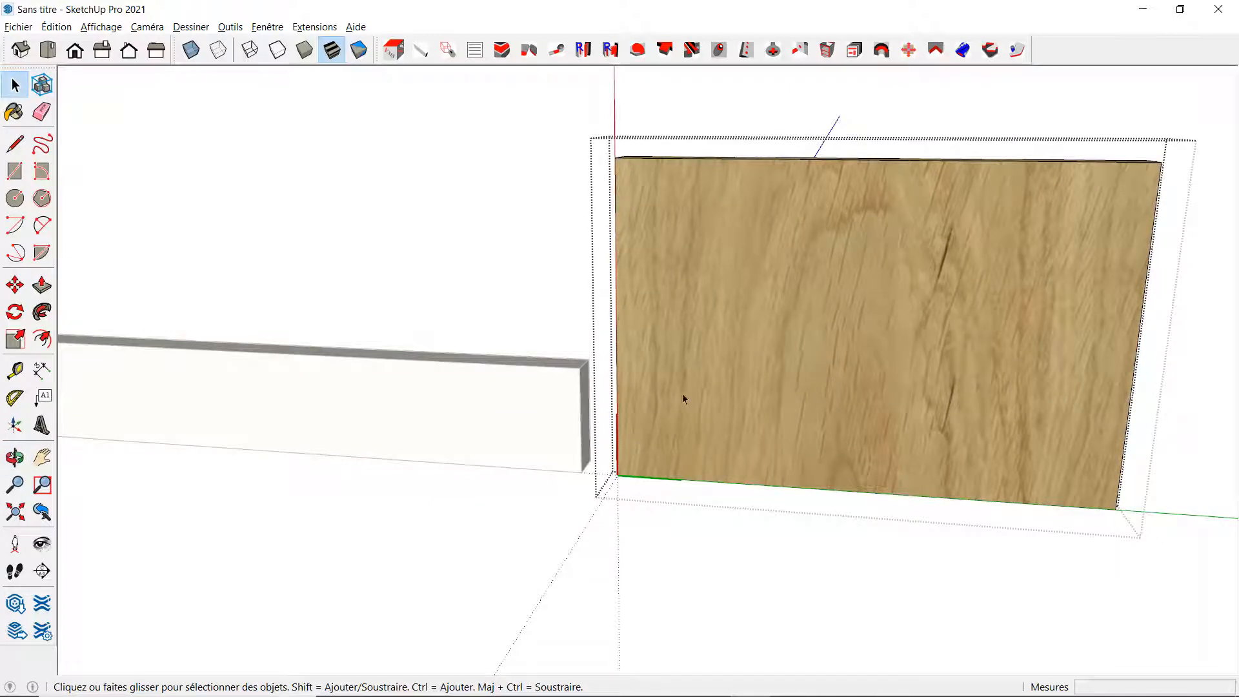
middle_click_drag(682, 398, 426, 641)
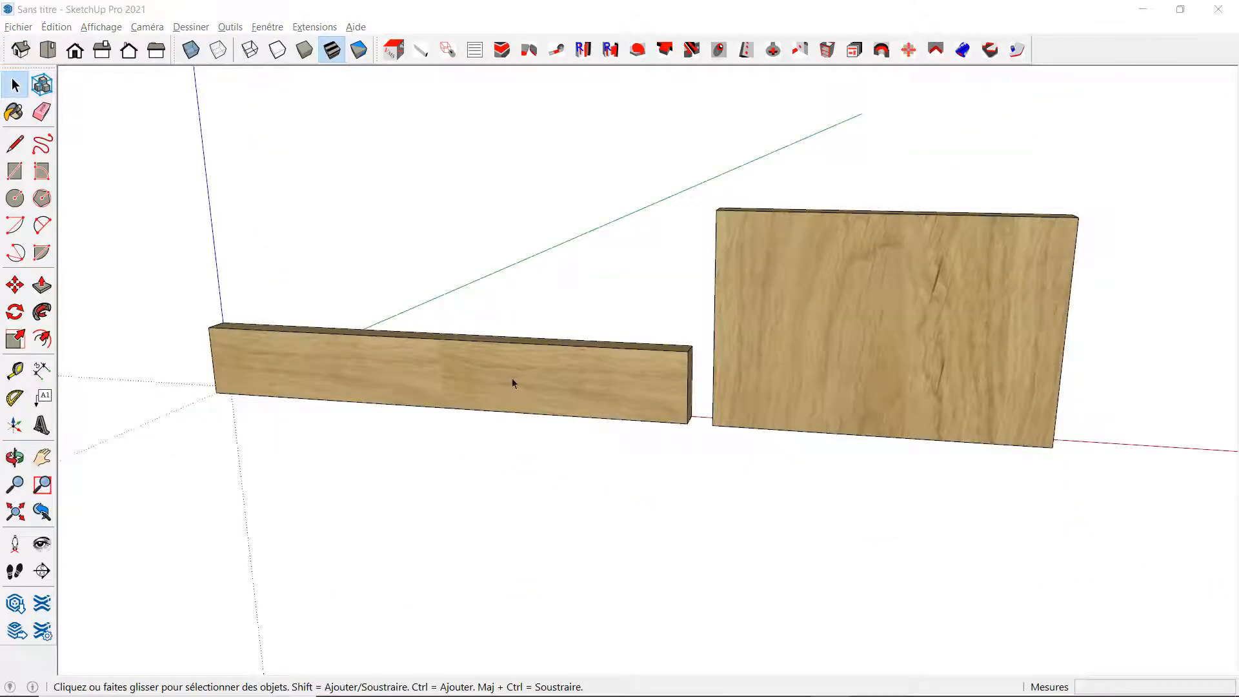
Call up the grain direction command for the long piece and enable the VMS_Up_tools toolbar
right_click(519, 388)
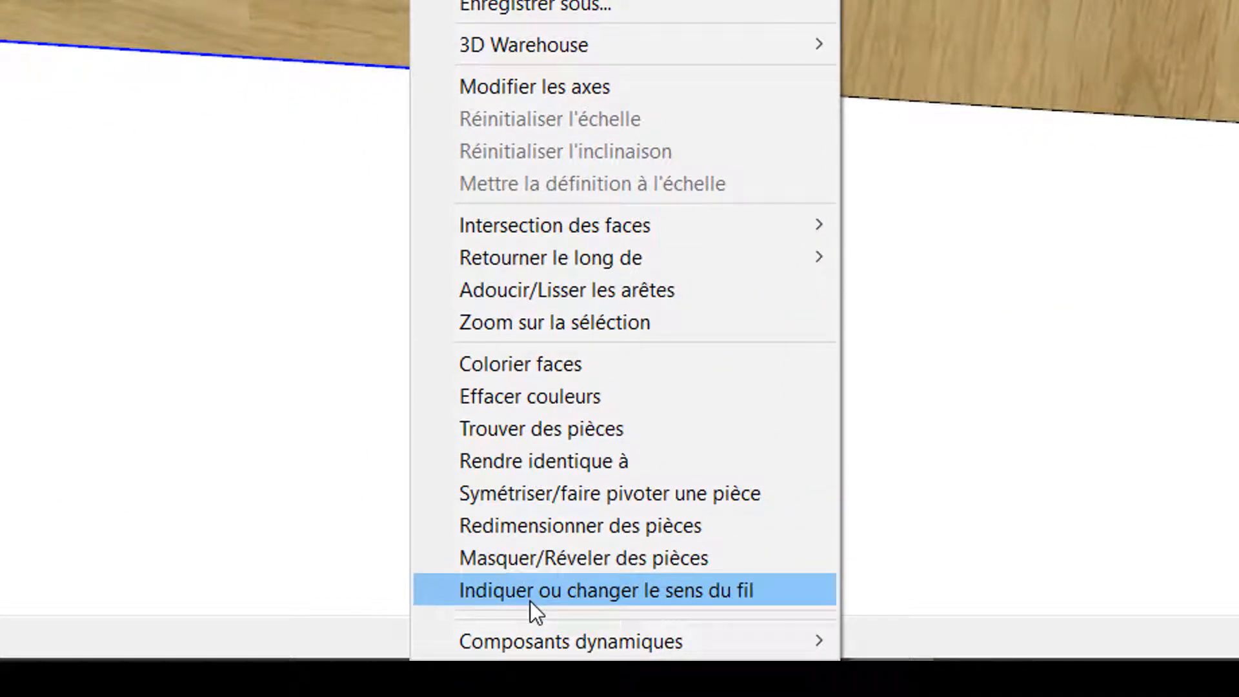
left_click(529, 601)
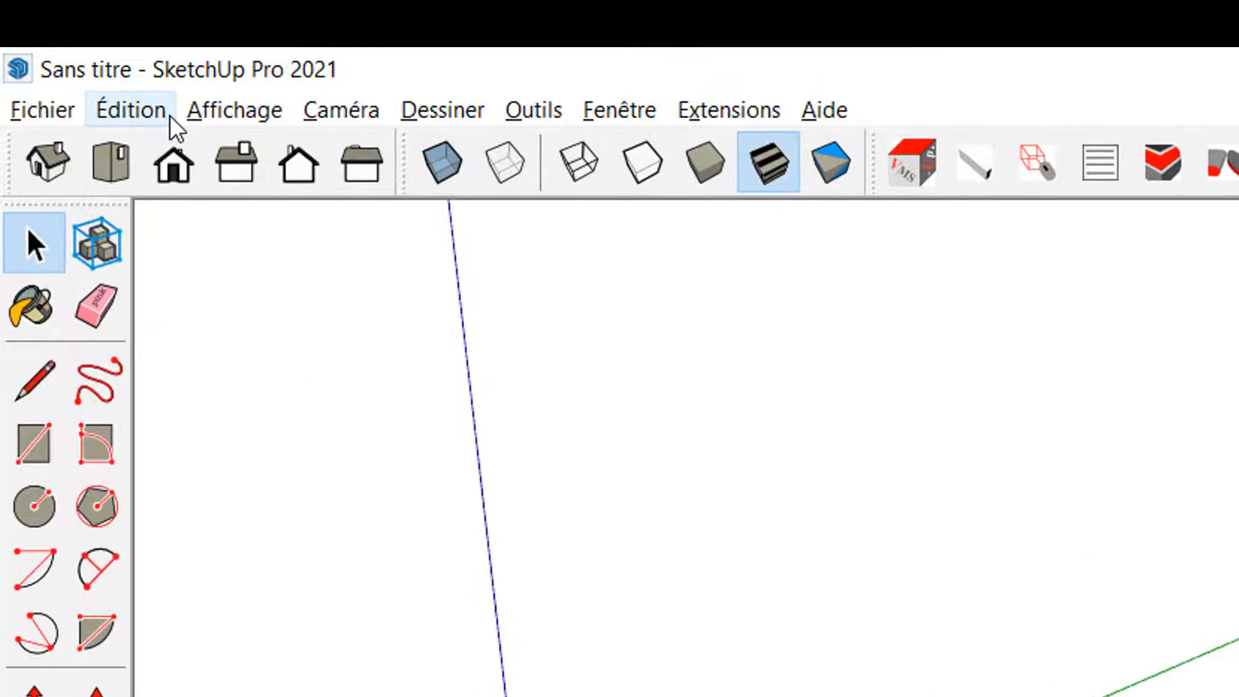
left_click(258, 115)
left_click(361, 151)
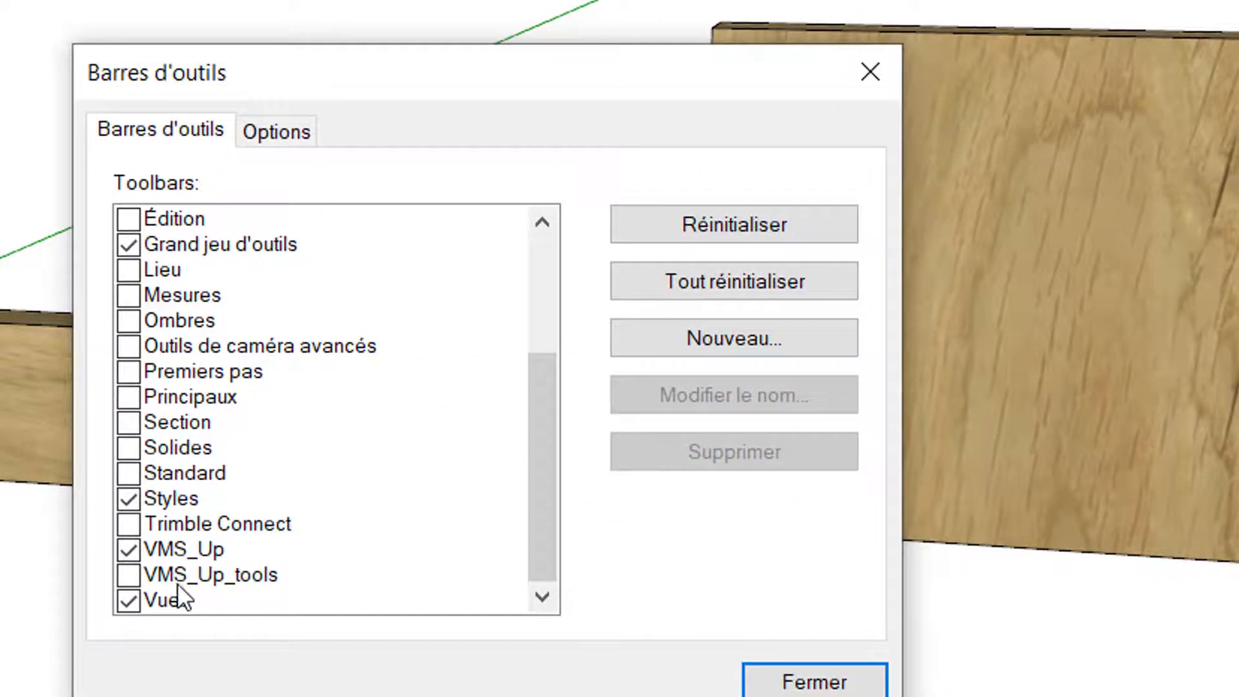
left_click(131, 576)
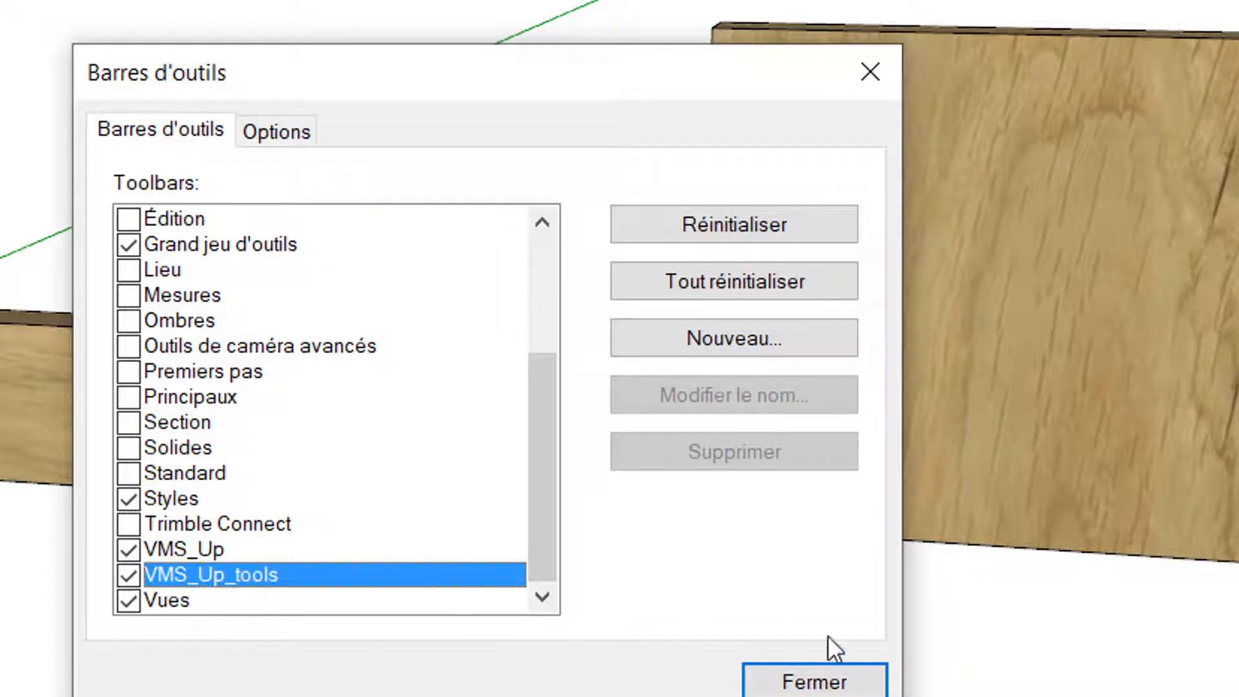
left_click(807, 682)
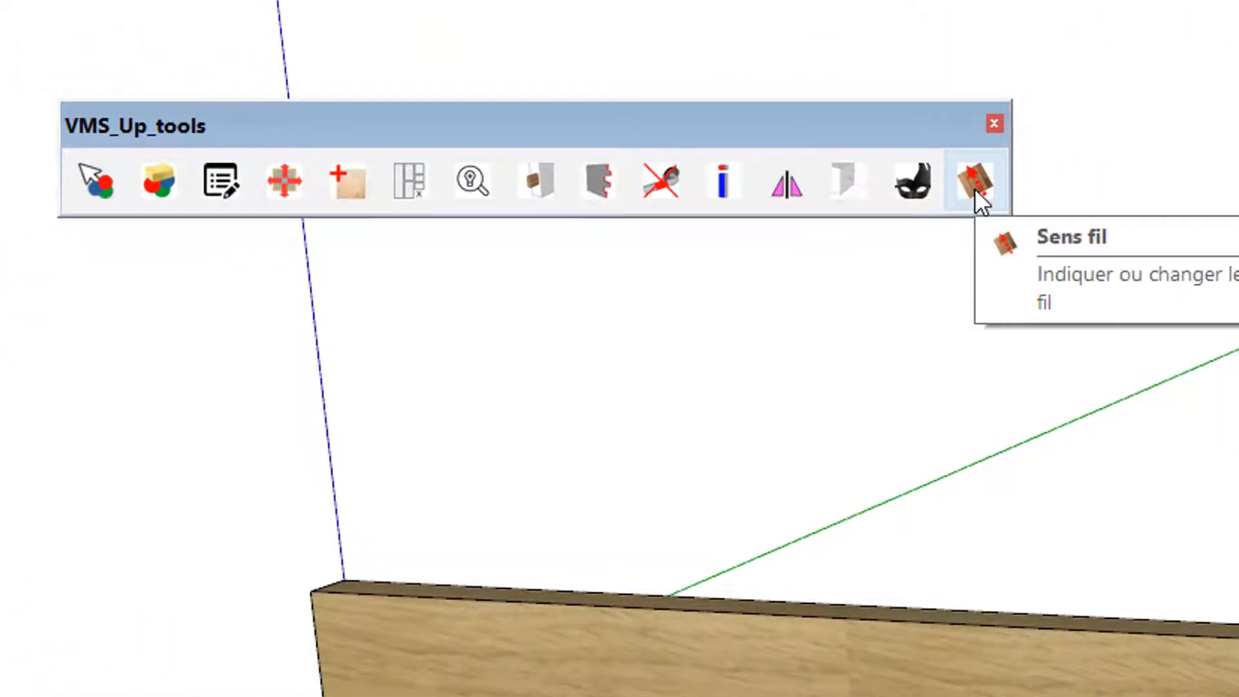
Examine the grain direction arrows on the pieces with the Sens fil tool, including the panel's back face
left_click(974, 188)
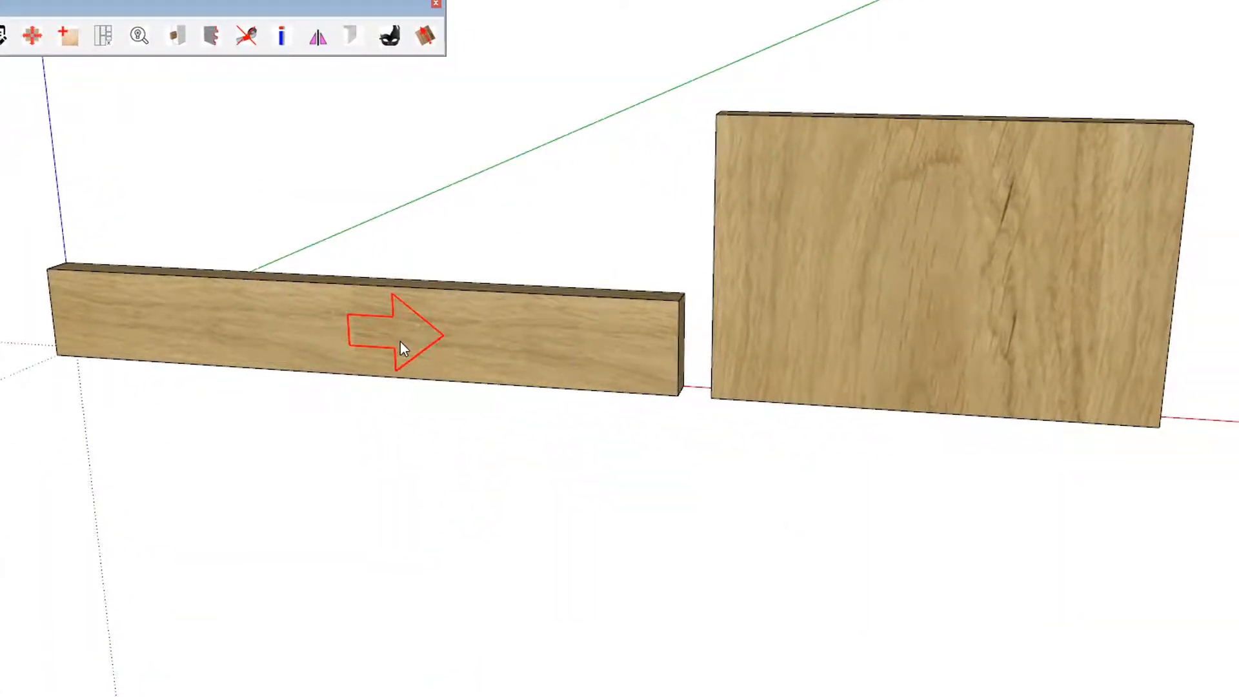
left_click(858, 669)
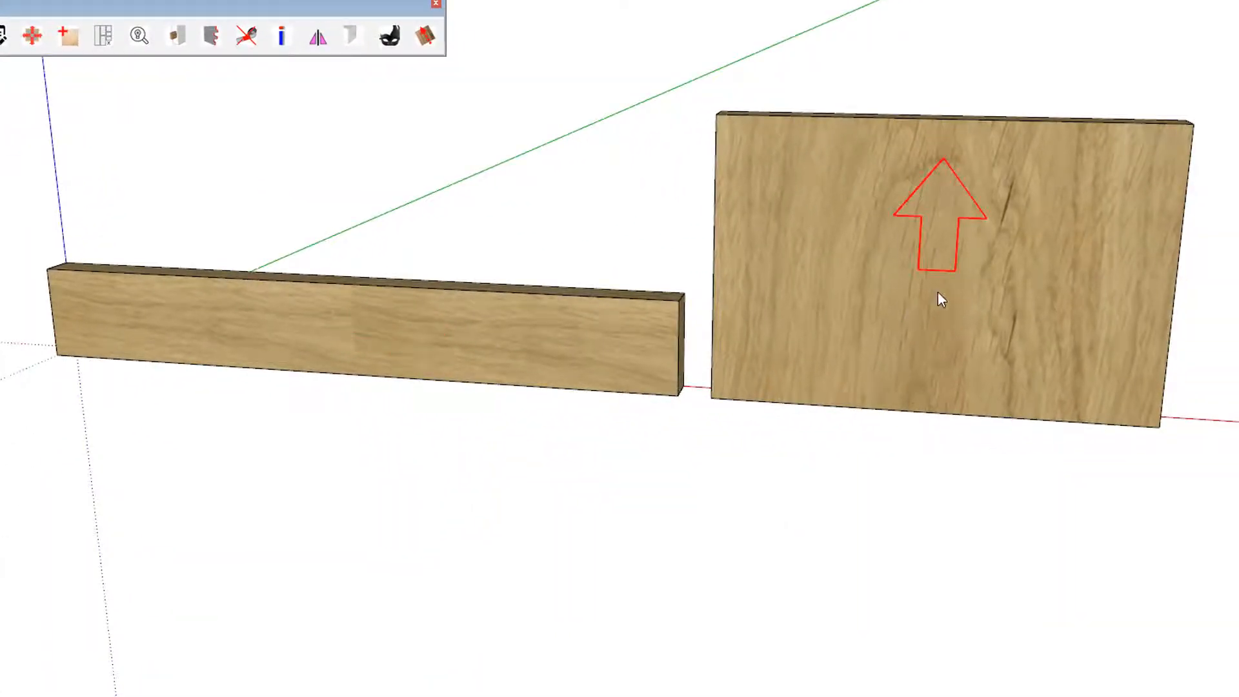
middle_click_drag(938, 292, 280, 366)
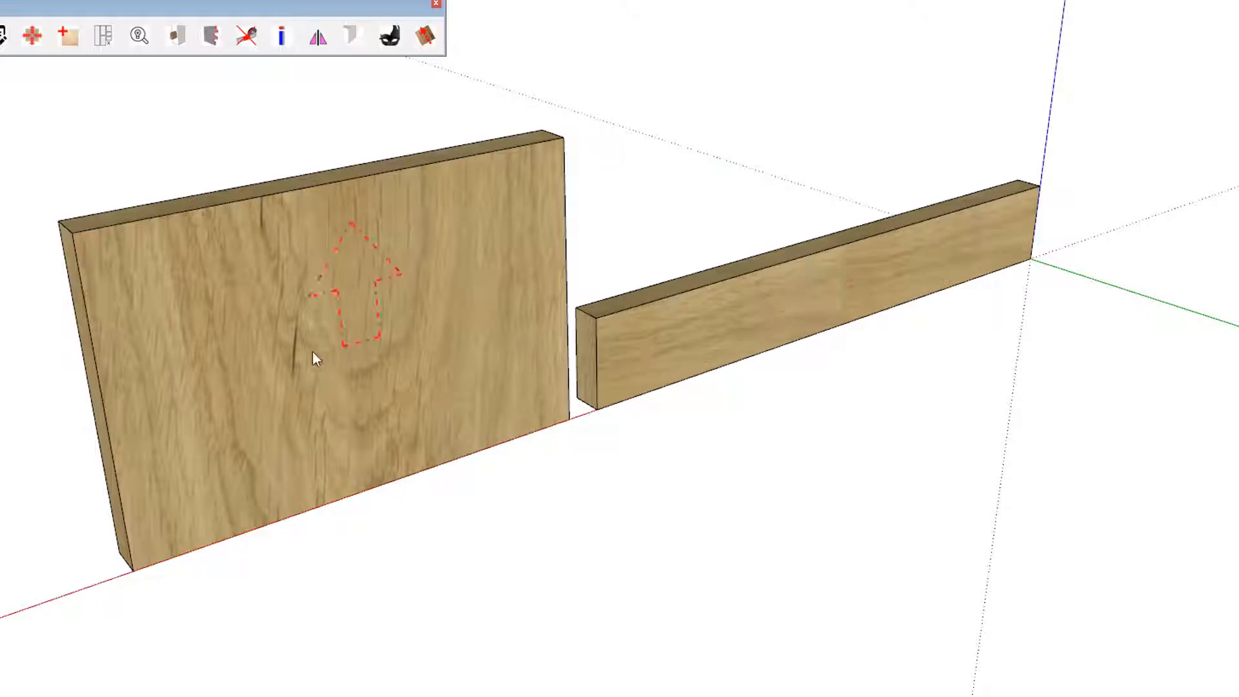
middle_click_drag(312, 350, 1081, 349)
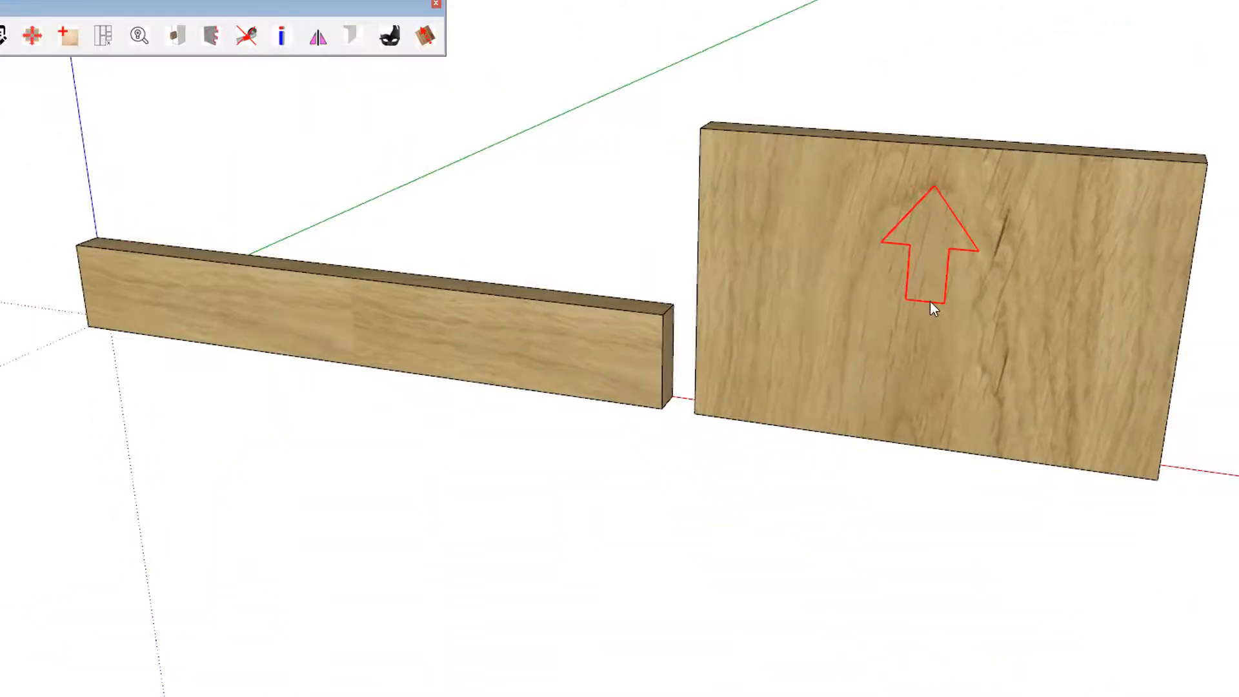
Turn the large panel's grain through all directions with Sens fil and return it to pointing upward
left_click(930, 301)
left_click(931, 300)
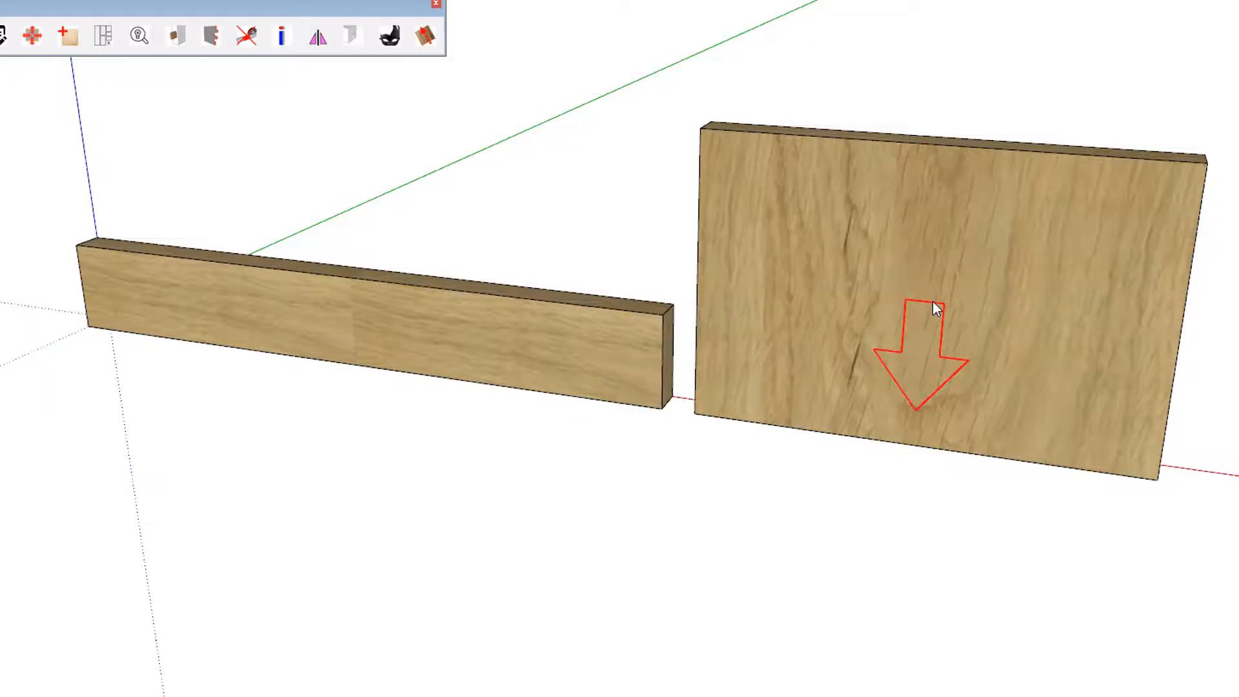
left_click(932, 301)
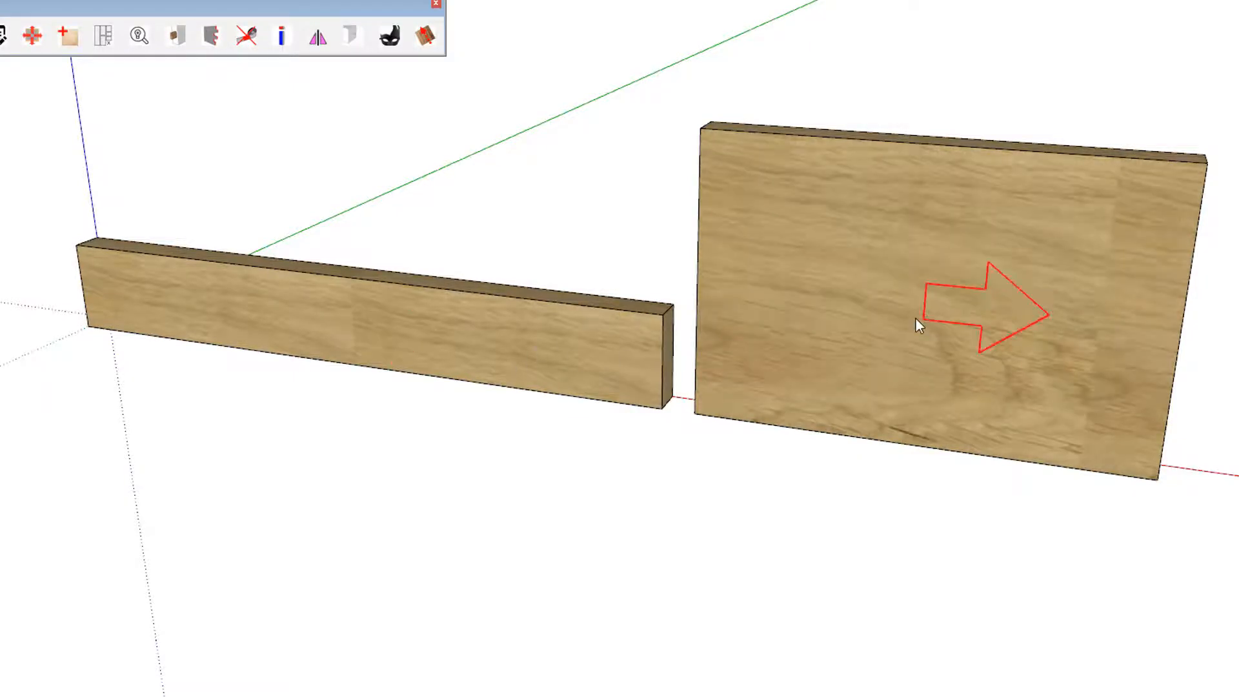
left_click(916, 320)
Turn the long piece's grain through the vertical directions with Sens fil and return it to running lengthwise
left_click(464, 338)
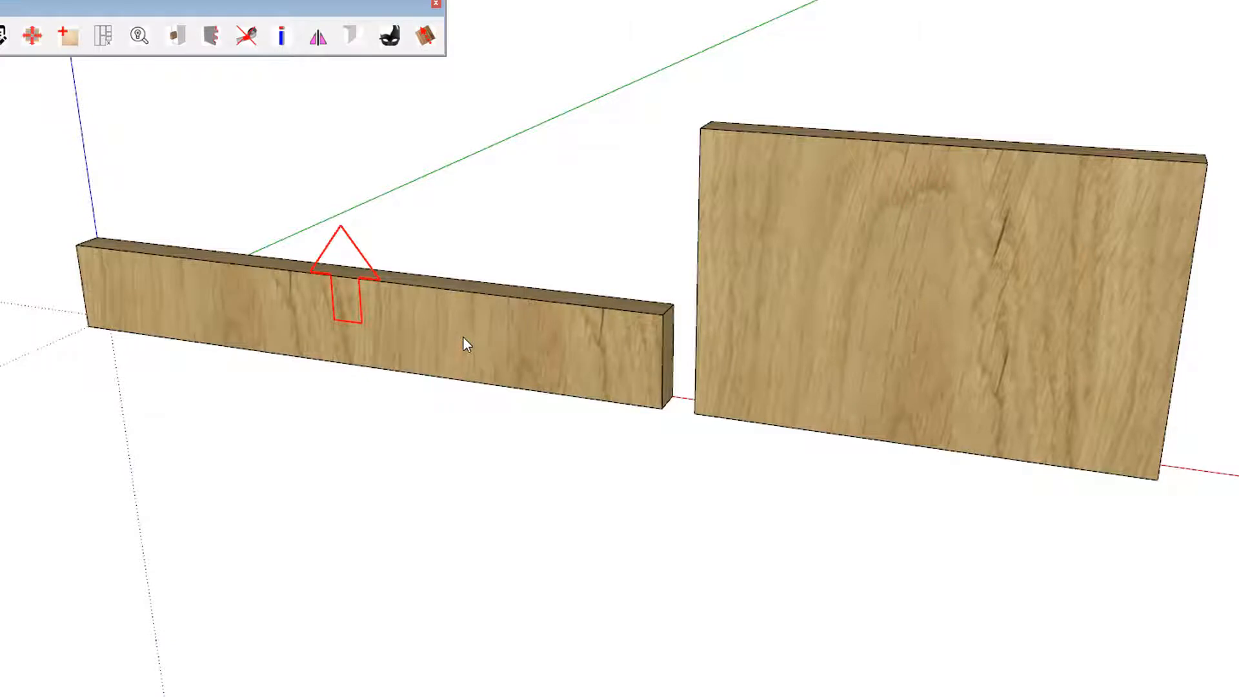
left_click(463, 337)
left_click(464, 337)
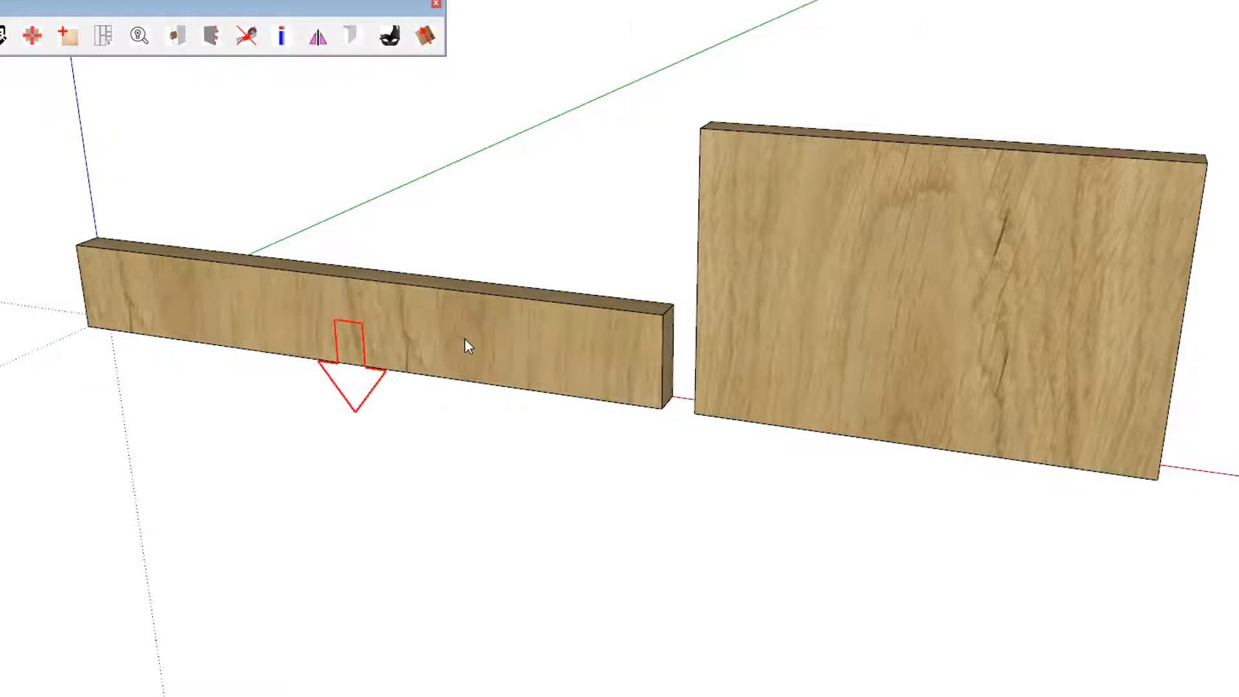
middle_click_drag(465, 351, 245, 332)
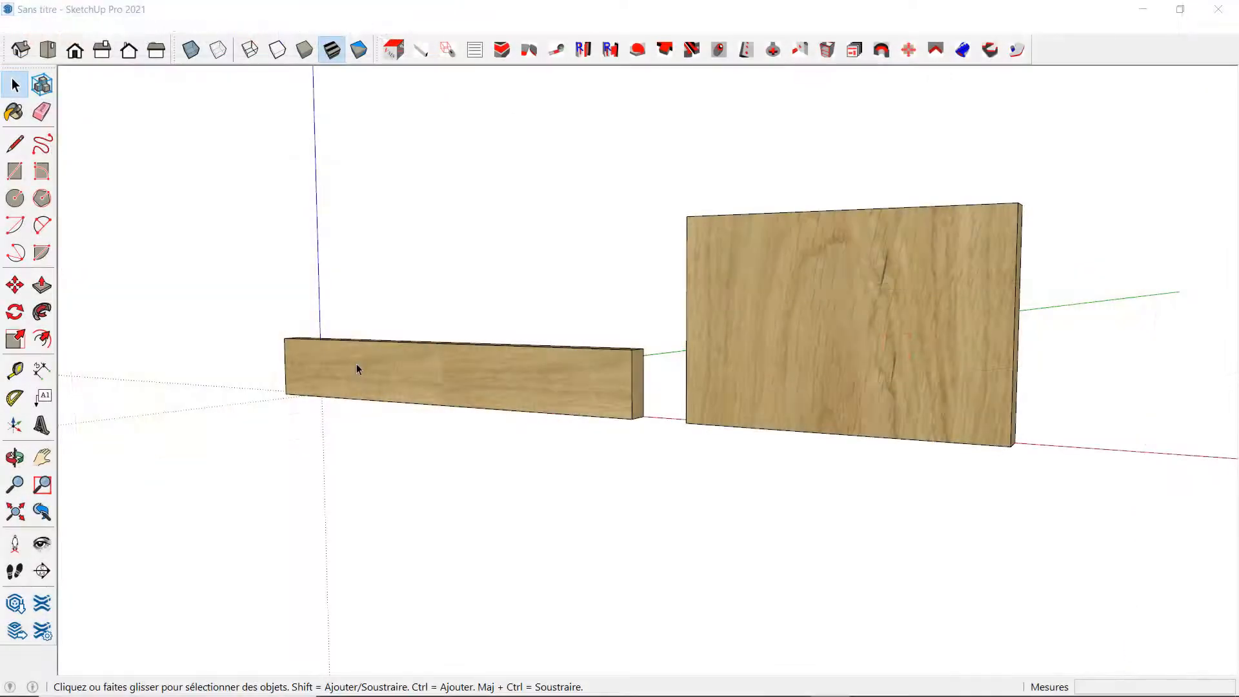
Copy the long piece vertically to a position above the original with the Move tool
left_click(356, 366)
key("m")
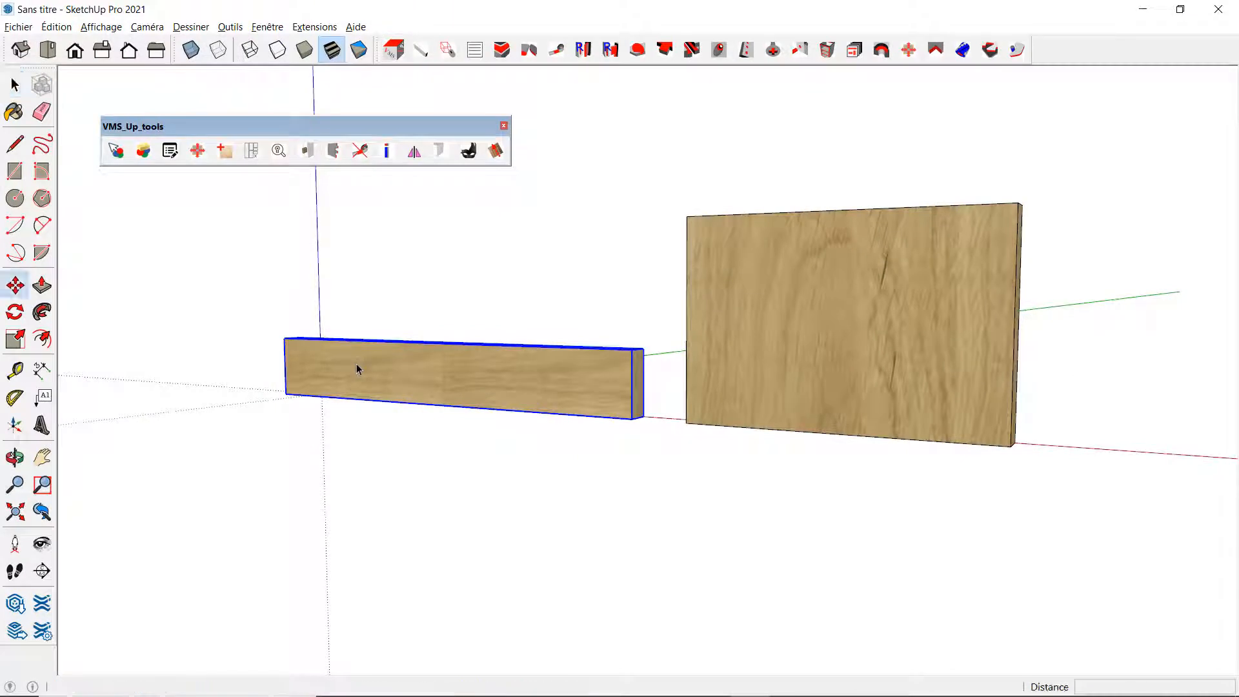
key("ctrl")
left_click(357, 363)
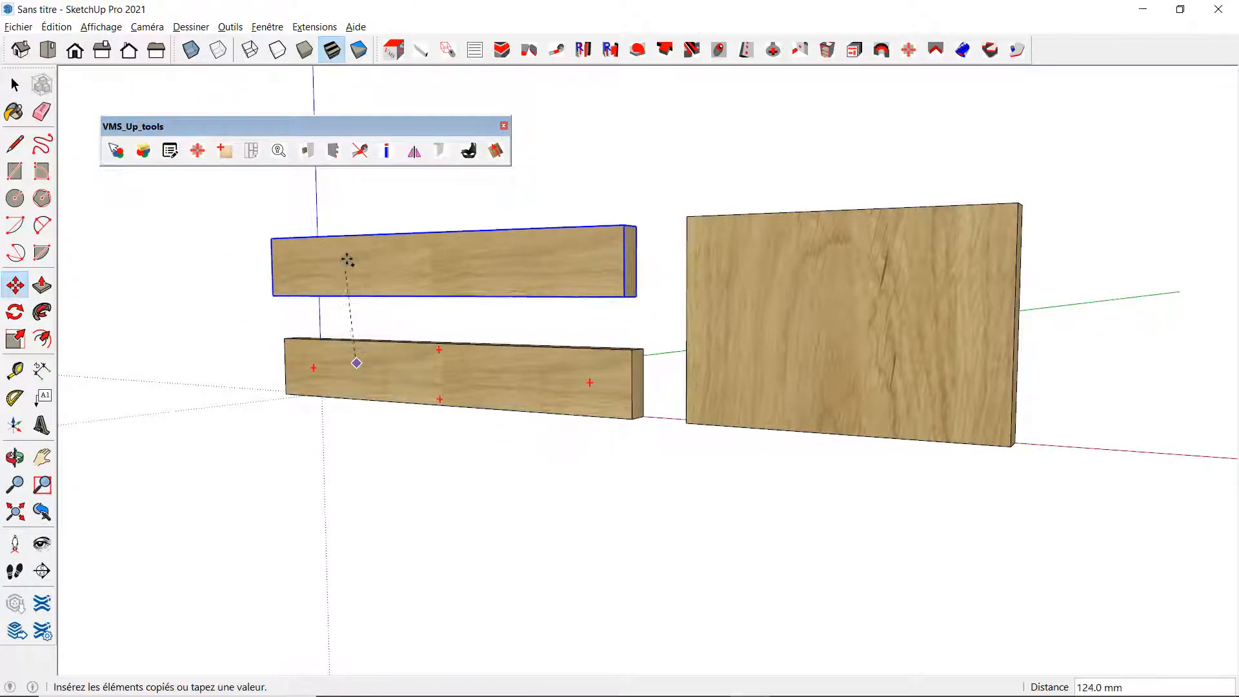
left_click(349, 256)
key("space")
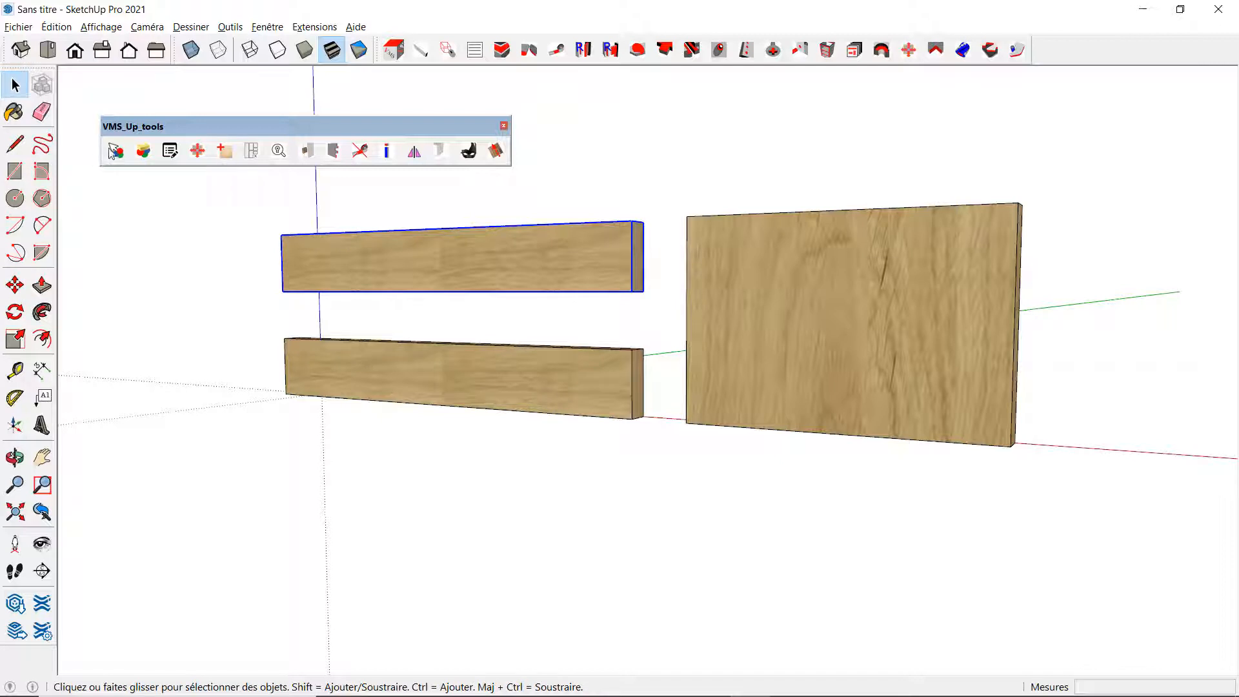
Colour the reference faces of the long pieces with Faces_référence, with red on the front and green on the end
left_click(114, 153)
left_click(429, 370)
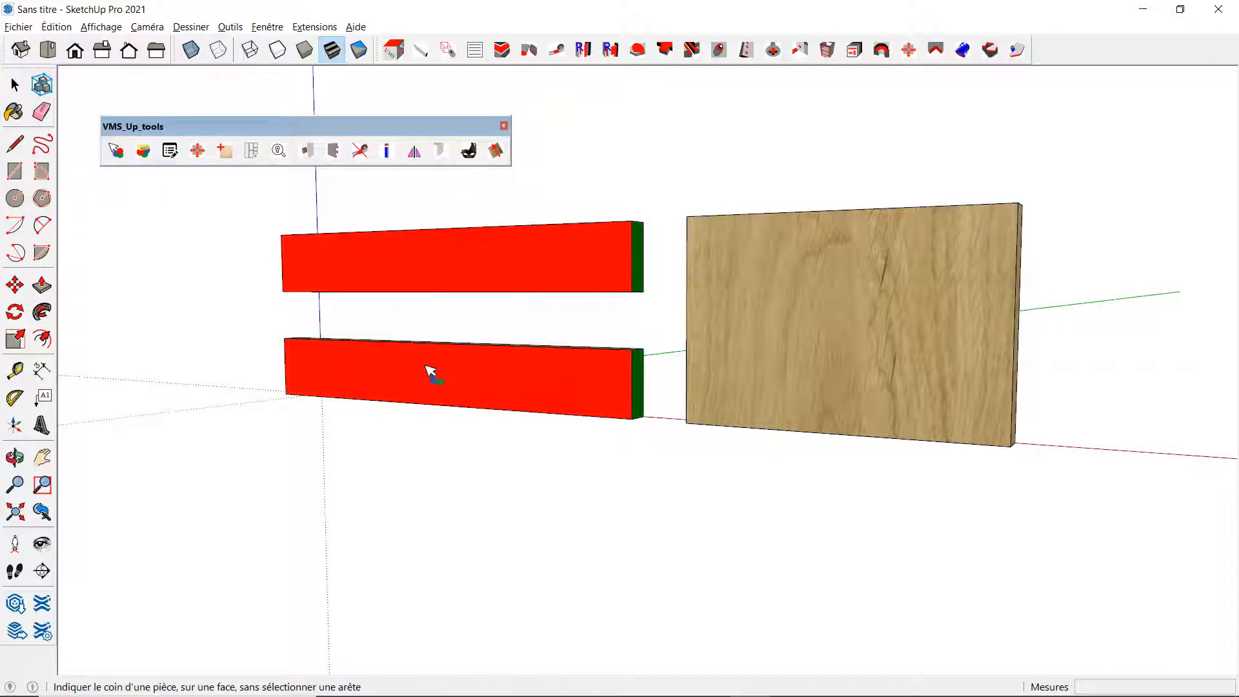
middle_click_drag(571, 407, 563, 445)
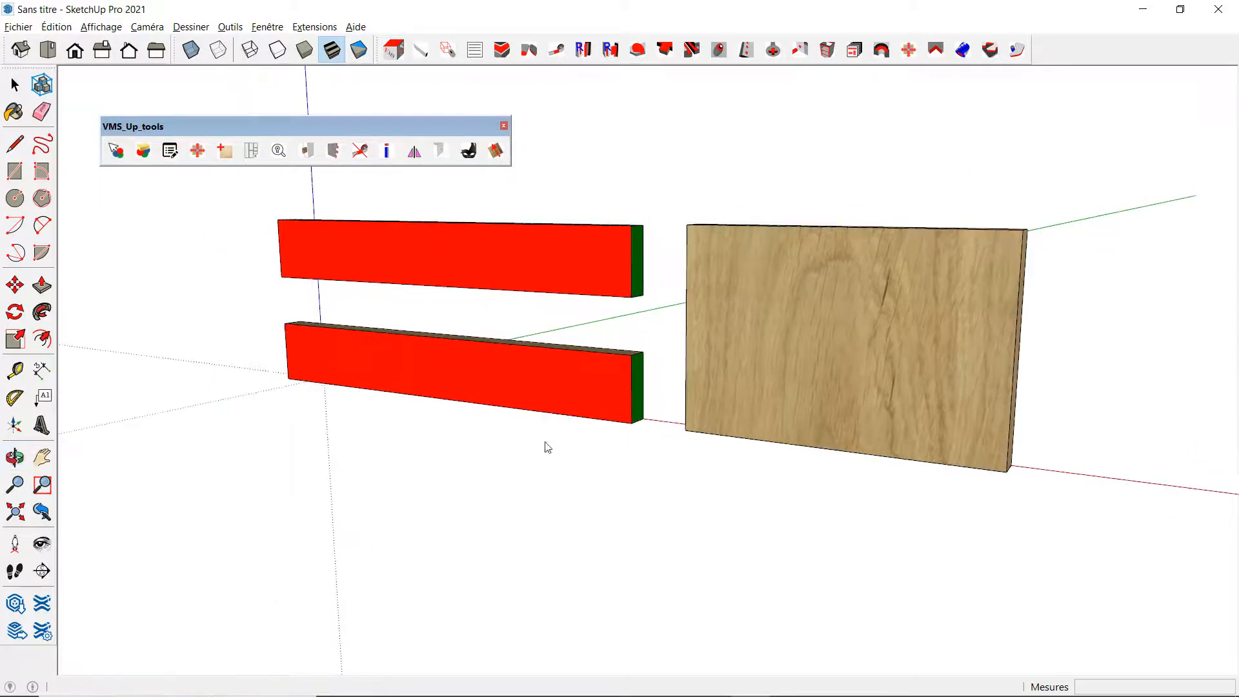
Cycle the long pieces' reference face colours, ending with blue on the upper edge and green on the end
key("ctrl")
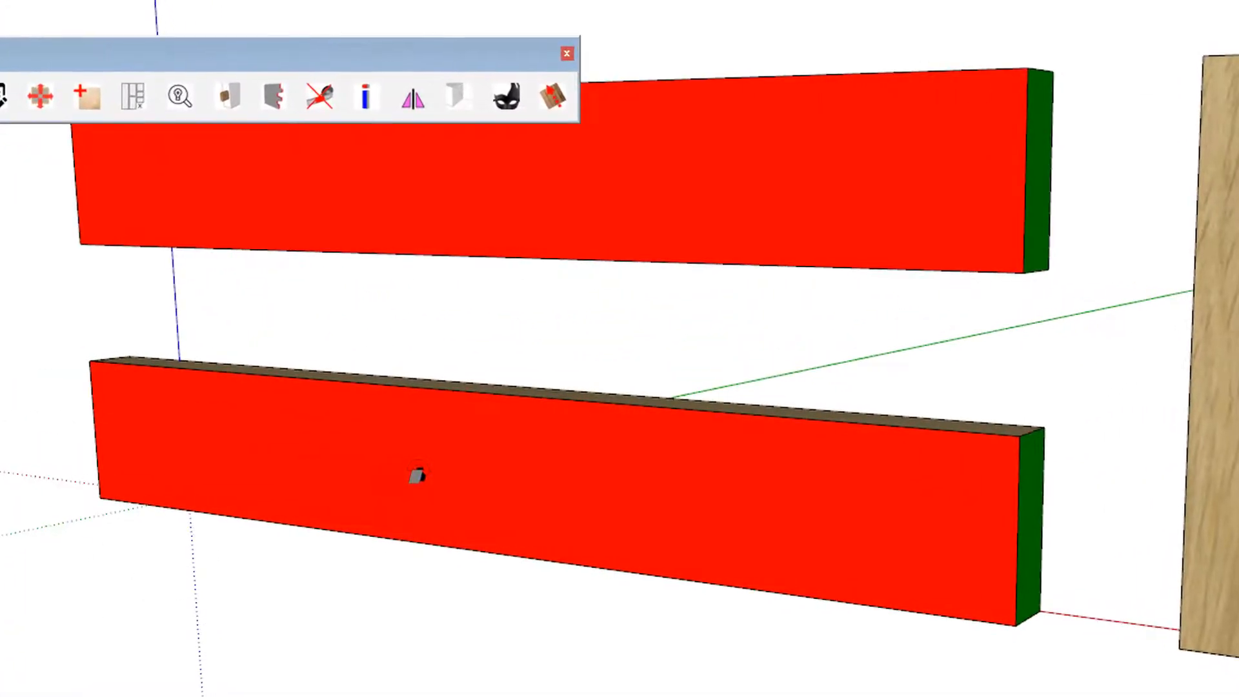
left_click(418, 475)
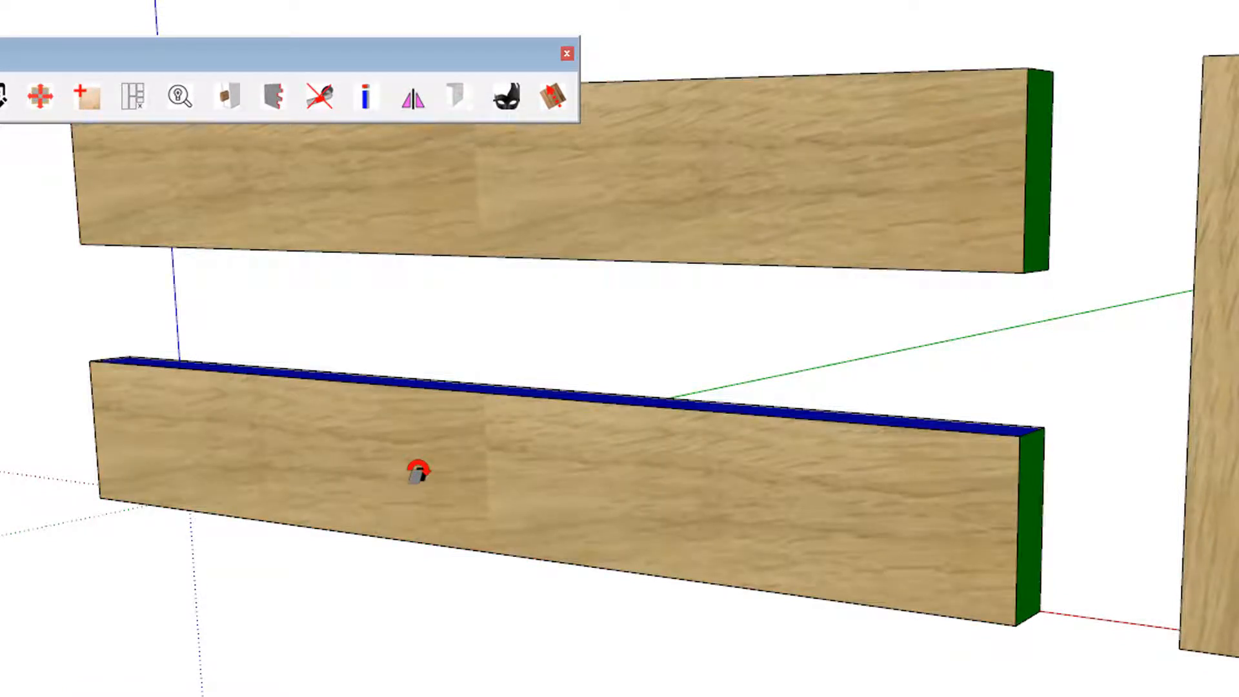
left_click(418, 476)
left_click(417, 476)
left_click(417, 475)
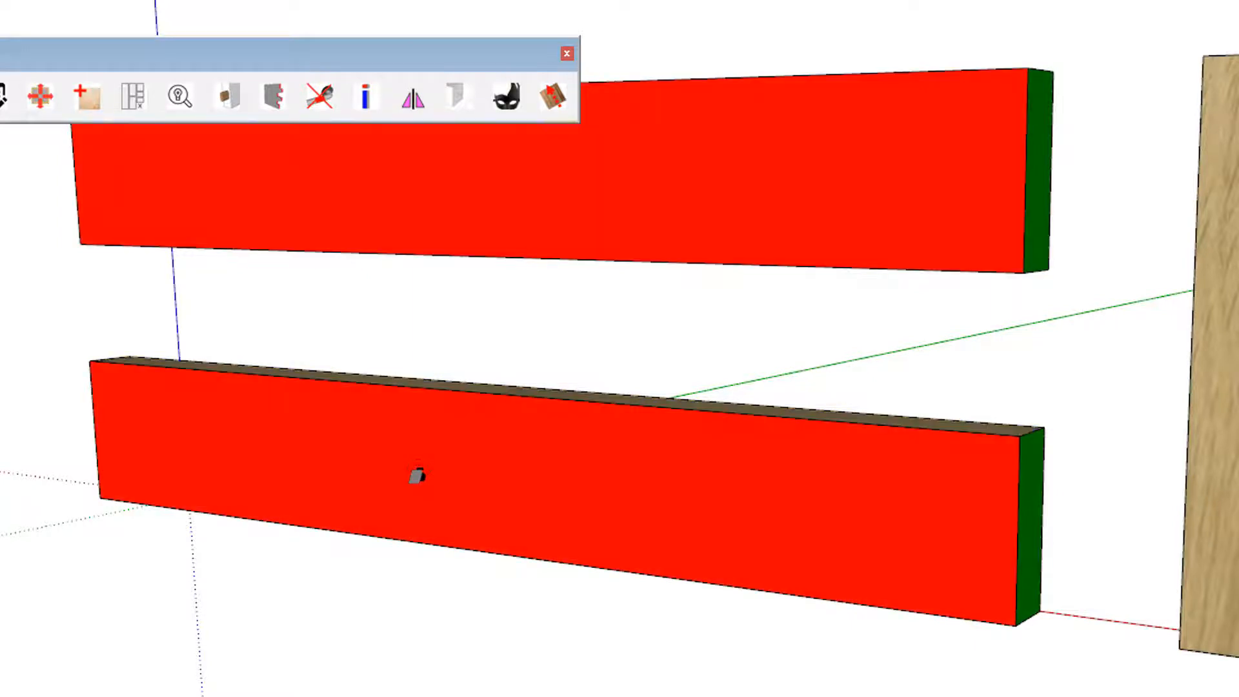
left_click(417, 474)
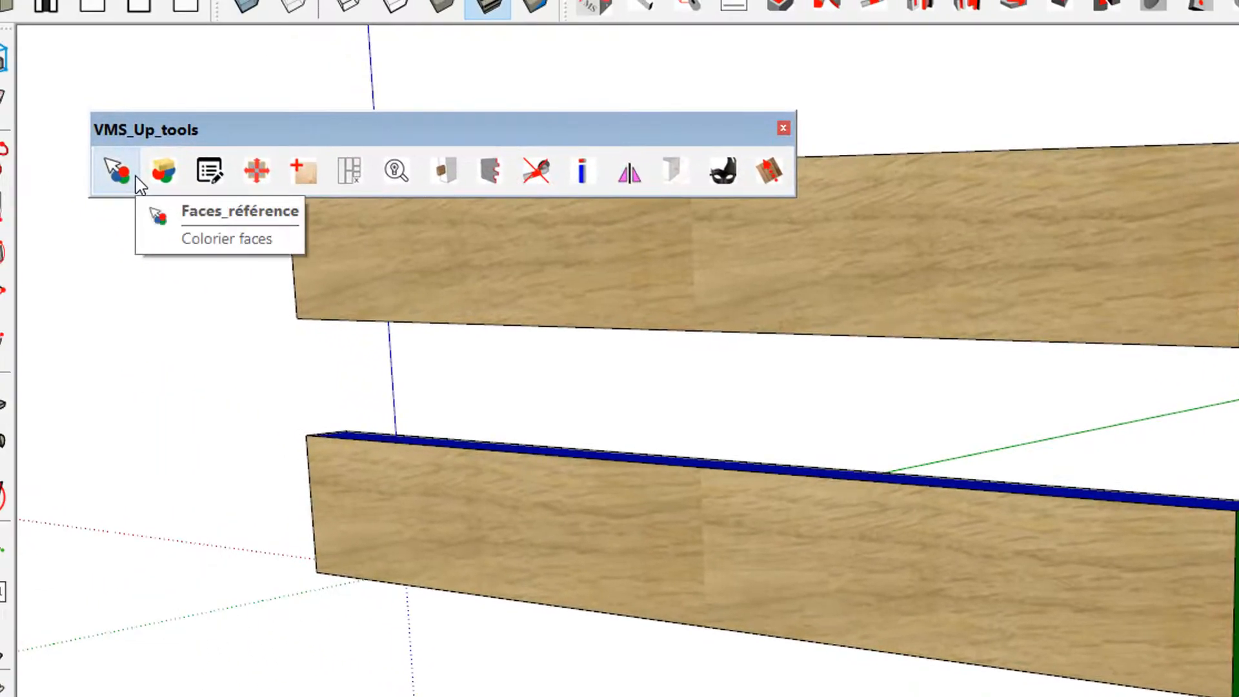
Clear the reference face colours from both long pieces
left_click(137, 180)
middle_click_drag(777, 526, 645, 561)
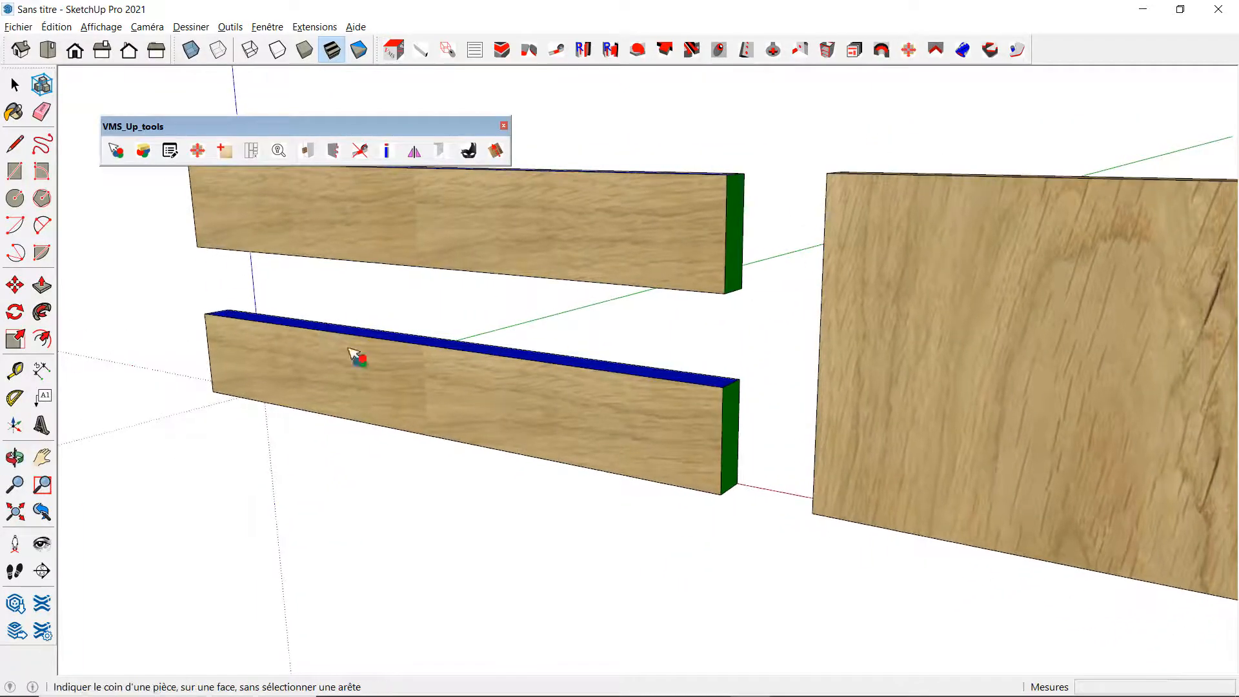
left_click(143, 152)
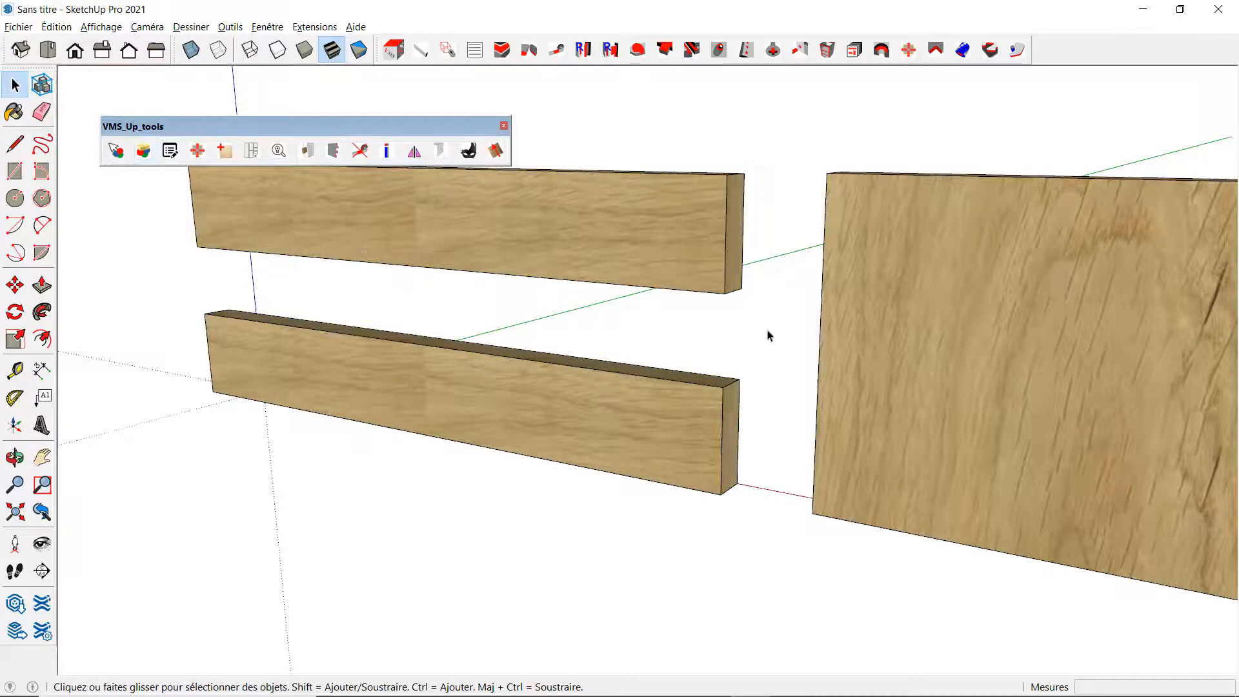
middle_click_drag(766, 337, 732, 531)
key("space")
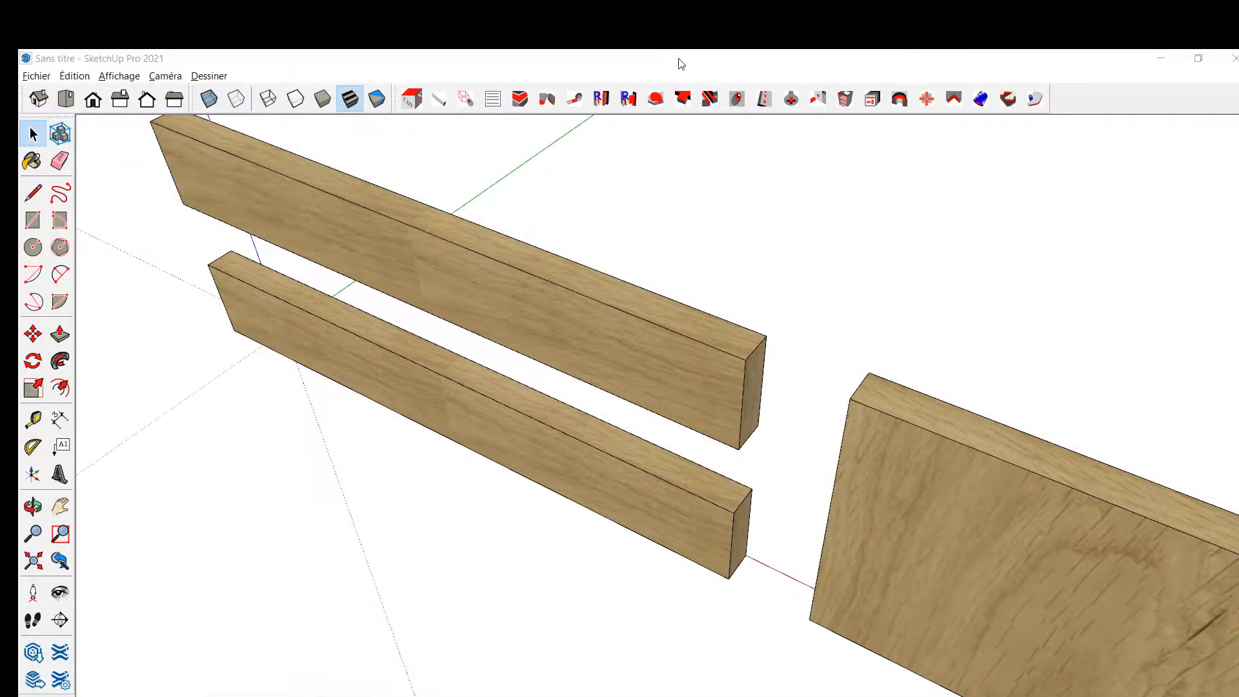
left_click(681, 63)
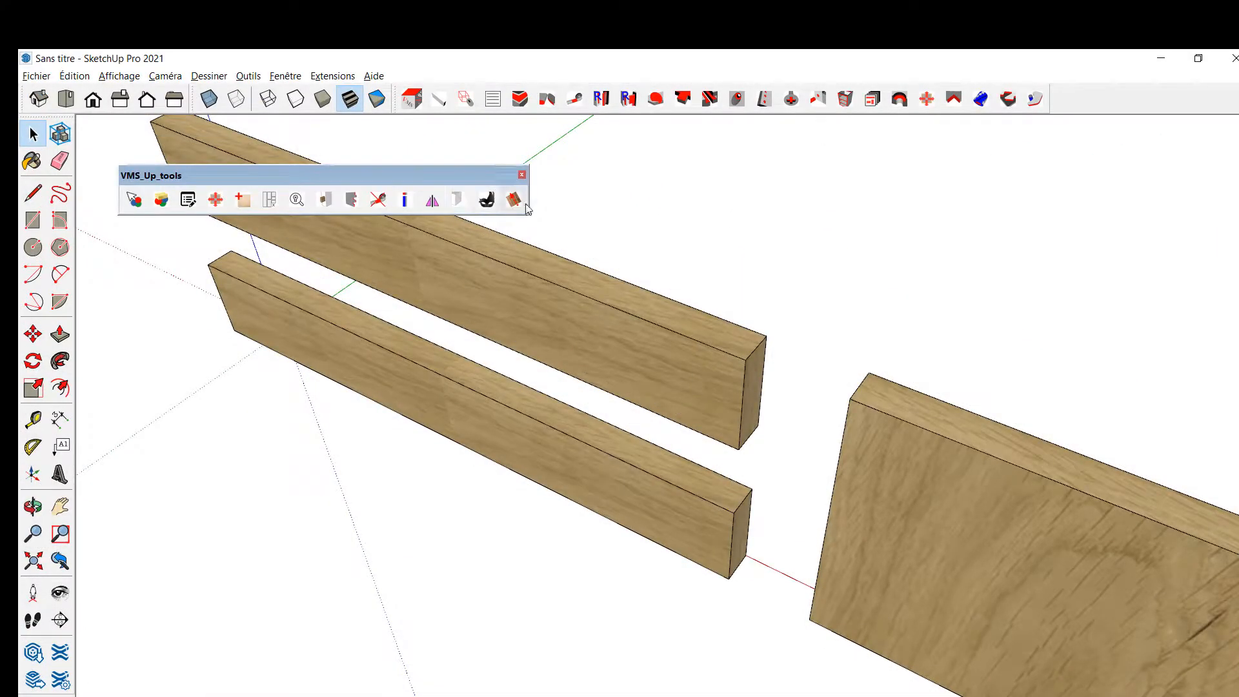